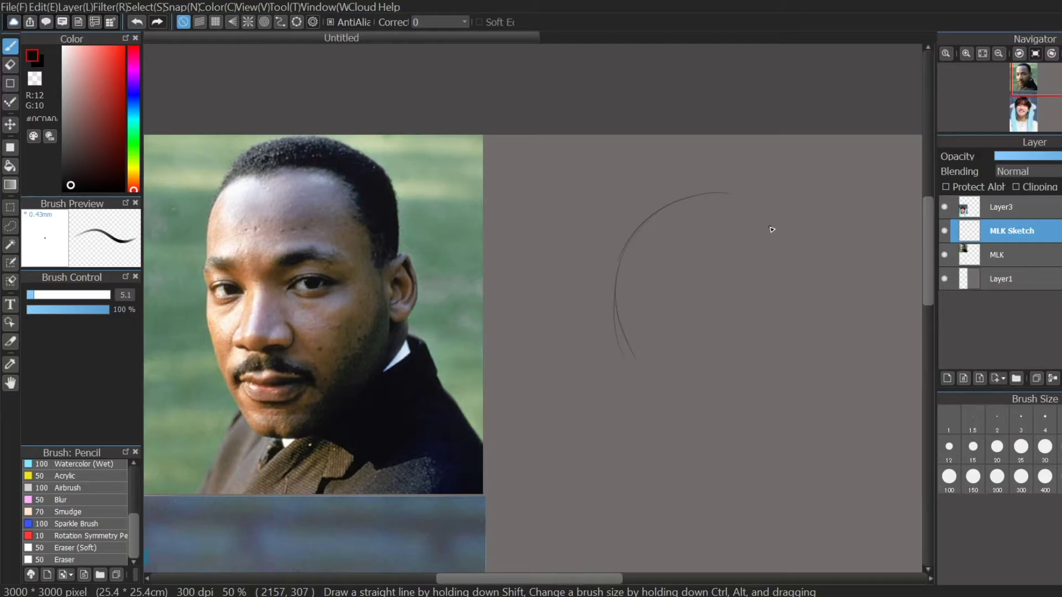
# Step: Sketch the head construction beside the reference photo: a round cranium, a curved vertical centre line and a tapered jaw
pyautogui.moveTo(720, 194); pyautogui.dragTo(627, 354)
pyautogui.moveTo(694, 210); pyautogui.dragTo(700, 458)
pyautogui.moveTo(631, 358)
pyautogui.mouseDown()
pyautogui.moveTo(678, 475)
pyautogui.moveTo(727, 474)
pyautogui.moveTo(785, 385)
pyautogui.moveTo(788, 354)
pyautogui.mouseUp()
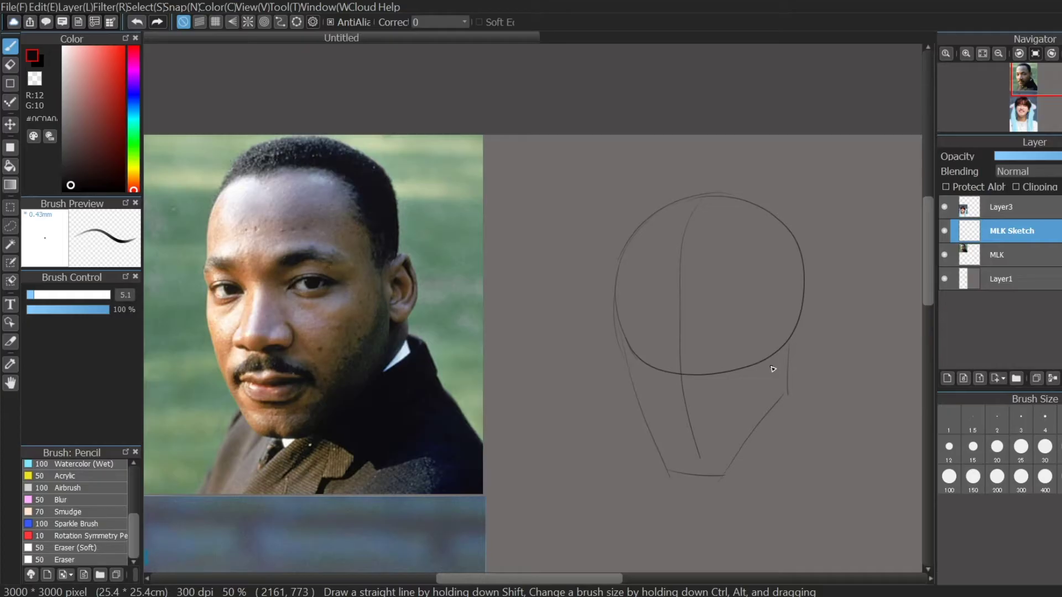
pyautogui.moveTo(631, 232)
pyautogui.mouseDown()
pyautogui.moveTo(678, 371)
pyautogui.moveTo(784, 352)
pyautogui.moveTo(796, 241)
pyautogui.mouseUp()
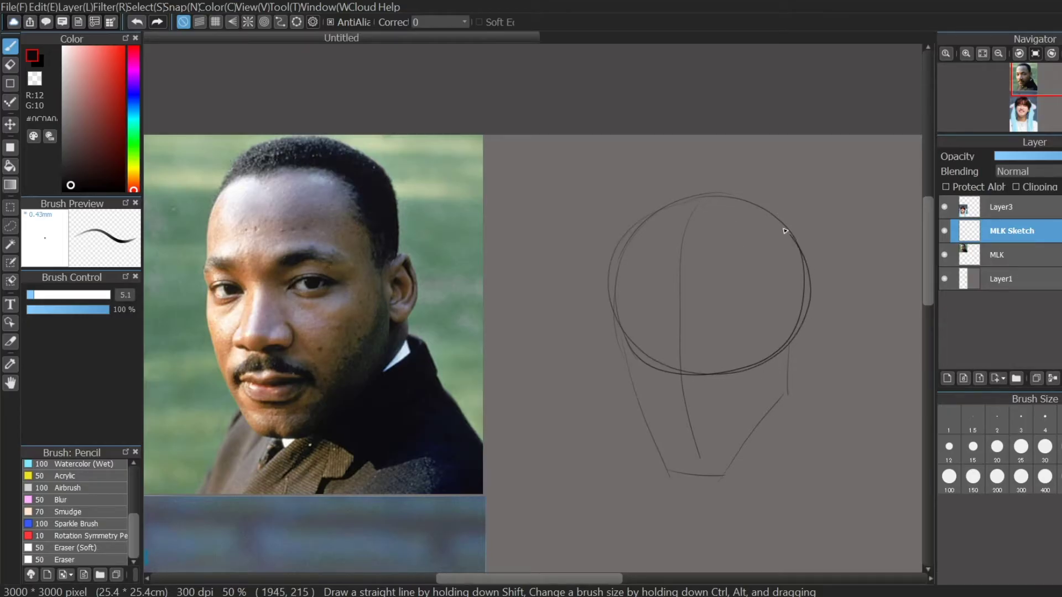
# Step: Sketch guide lines for the eyes, nose and mouth, reinforce the jaw, and add the ear, neck and sloping shoulders
pyautogui.moveTo(790, 342)
pyautogui.mouseDown()
pyautogui.moveTo(784, 408)
pyautogui.moveTo(765, 423)
pyautogui.mouseUp()
pyautogui.moveTo(617, 272)
pyautogui.mouseDown()
pyautogui.moveTo(662, 468)
pyautogui.moveTo(730, 461)
pyautogui.mouseUp()
pyautogui.moveTo(687, 478); pyautogui.dragTo(693, 497)
pyautogui.moveTo(799, 331); pyautogui.dragTo(809, 447)
pyautogui.moveTo(805, 329)
pyautogui.mouseDown()
pyautogui.moveTo(814, 425)
pyautogui.moveTo(675, 526)
pyautogui.moveTo(735, 498)
pyautogui.moveTo(681, 522)
pyautogui.mouseUp()
pyautogui.moveTo(812, 420); pyautogui.dragTo(887, 545)
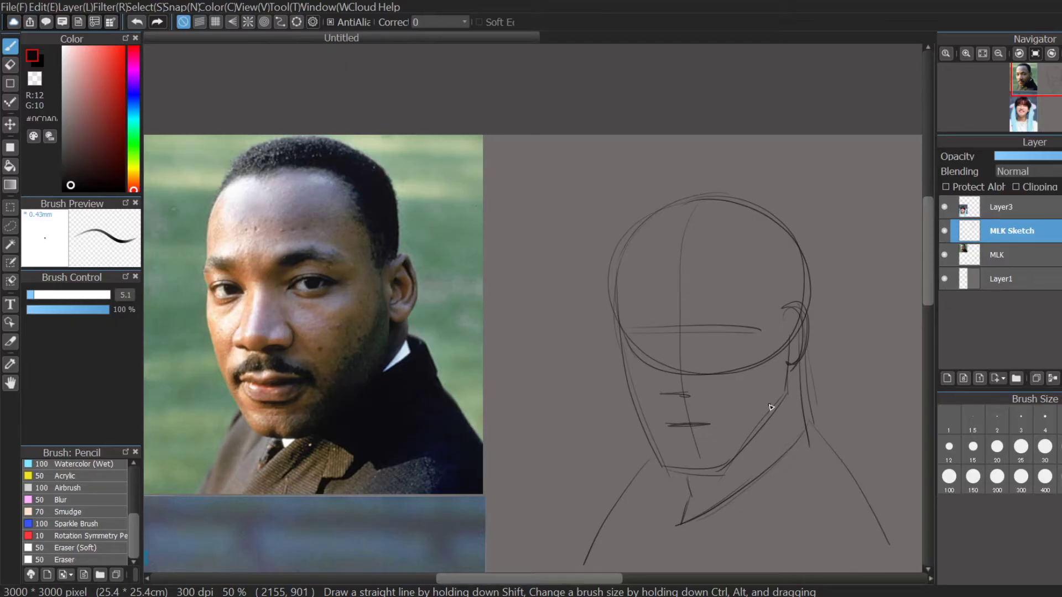
# Step: Block in a flat-topped hair shape above the cranium and down the side of the head to the ear
pyautogui.moveTo(651, 215)
pyautogui.mouseDown()
pyautogui.moveTo(654, 187)
pyautogui.moveTo(802, 199)
pyautogui.mouseUp()
pyautogui.moveTo(670, 189)
pyautogui.mouseDown()
pyautogui.moveTo(803, 201)
pyautogui.moveTo(811, 304)
pyautogui.mouseUp()
pyautogui.moveTo(810, 227); pyautogui.dragTo(810, 307)
pyautogui.moveTo(799, 200); pyautogui.dragTo(822, 322)
pyautogui.moveTo(812, 222); pyautogui.dragTo(818, 315)
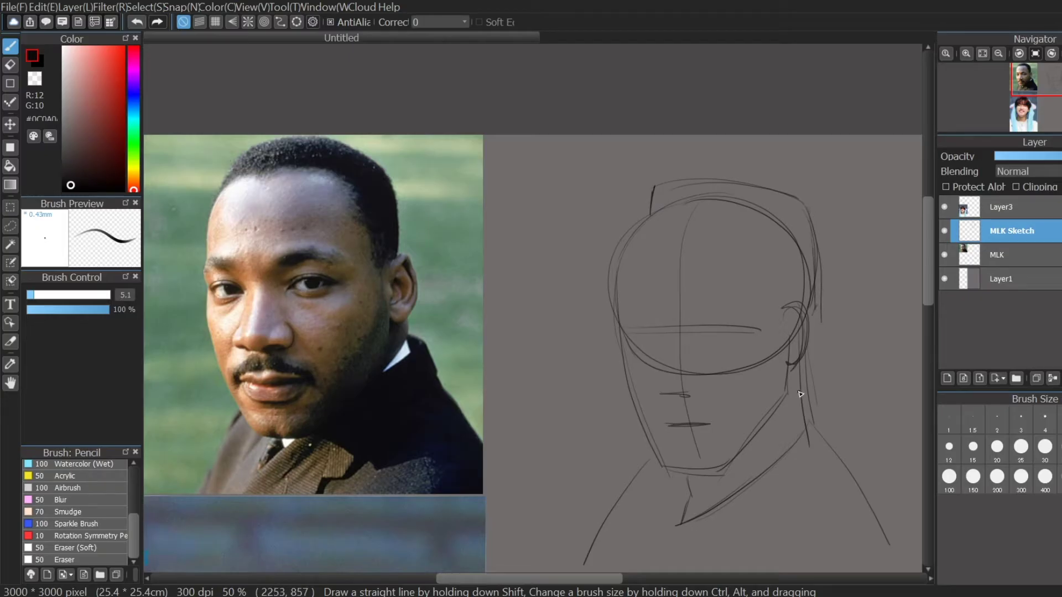
# Step: Draw a pointer arrow beside the neck in the reference photo, and thicken the sketched neck and add the collar lines
pyautogui.moveTo(446, 307)
pyautogui.mouseDown()
pyautogui.moveTo(424, 323)
pyautogui.moveTo(438, 324)
pyautogui.mouseUp()
pyautogui.moveTo(811, 333)
pyautogui.mouseDown()
pyautogui.moveTo(853, 412)
pyautogui.moveTo(757, 468)
pyautogui.mouseUp()
pyautogui.moveTo(835, 420); pyautogui.dragTo(698, 528)
pyautogui.moveTo(856, 383); pyautogui.dragTo(867, 422)
pyautogui.moveTo(868, 423); pyautogui.dragTo(788, 498)
pyautogui.moveTo(868, 422); pyautogui.dragTo(921, 475)
pyautogui.moveTo(789, 360)
pyautogui.mouseDown()
pyautogui.moveTo(786, 406)
pyautogui.moveTo(721, 466)
pyautogui.mouseUp()
# Step: Redraw the ear as a larger, bold shape protruding from the side of the head
pyautogui.moveTo(797, 304); pyautogui.dragTo(792, 368)
pyautogui.moveTo(801, 316)
pyautogui.mouseDown()
pyautogui.moveTo(814, 351)
pyautogui.moveTo(833, 286)
pyautogui.mouseUp()
pyautogui.moveTo(834, 287)
pyautogui.mouseDown()
pyautogui.moveTo(815, 351)
pyautogui.moveTo(839, 314)
pyautogui.moveTo(830, 291)
pyautogui.moveTo(838, 329)
pyautogui.moveTo(795, 338)
pyautogui.mouseUp()
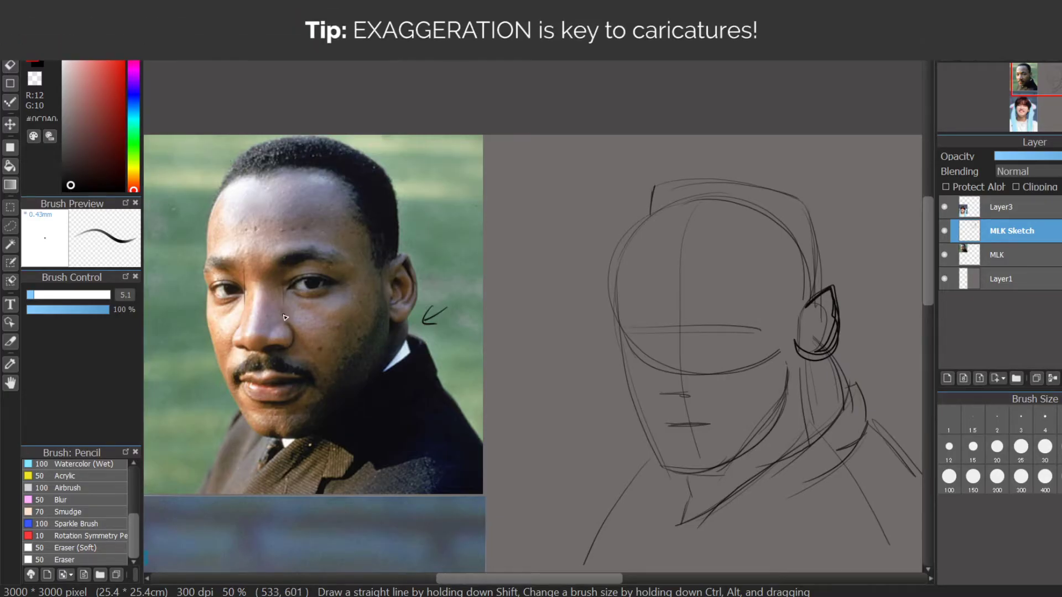
pyautogui.moveTo(724, 324); pyautogui.dragTo(759, 329)
pyautogui.moveTo(718, 330); pyautogui.dragTo(756, 329)
pyautogui.moveTo(620, 324); pyautogui.dragTo(648, 332)
pyautogui.moveTo(648, 332)
pyautogui.mouseDown()
pyautogui.moveTo(622, 335)
pyautogui.moveTo(648, 331)
pyautogui.mouseUp()
pyautogui.moveTo(717, 329); pyautogui.dragTo(756, 328)
pyautogui.moveTo(707, 301); pyautogui.dragTo(740, 291)
pyautogui.moveTo(708, 312); pyautogui.dragTo(744, 302)
pyautogui.moveTo(740, 290); pyautogui.dragTo(766, 307)
pyautogui.moveTo(616, 306); pyautogui.dragTo(640, 303)
pyautogui.moveTo(618, 297); pyautogui.dragTo(642, 300)
pyautogui.hotkey('ctrl', 'z')
pyautogui.hotkey('ctrl', 'z')
pyautogui.hotkey('ctrl', 'z')
pyautogui.hotkey('ctrl', 'z')
pyautogui.hotkey('ctrl', 'z')
pyautogui.hotkey('ctrl', 'z')
pyautogui.hotkey('ctrl', 'z')
pyautogui.hotkey('ctrl', 'z')
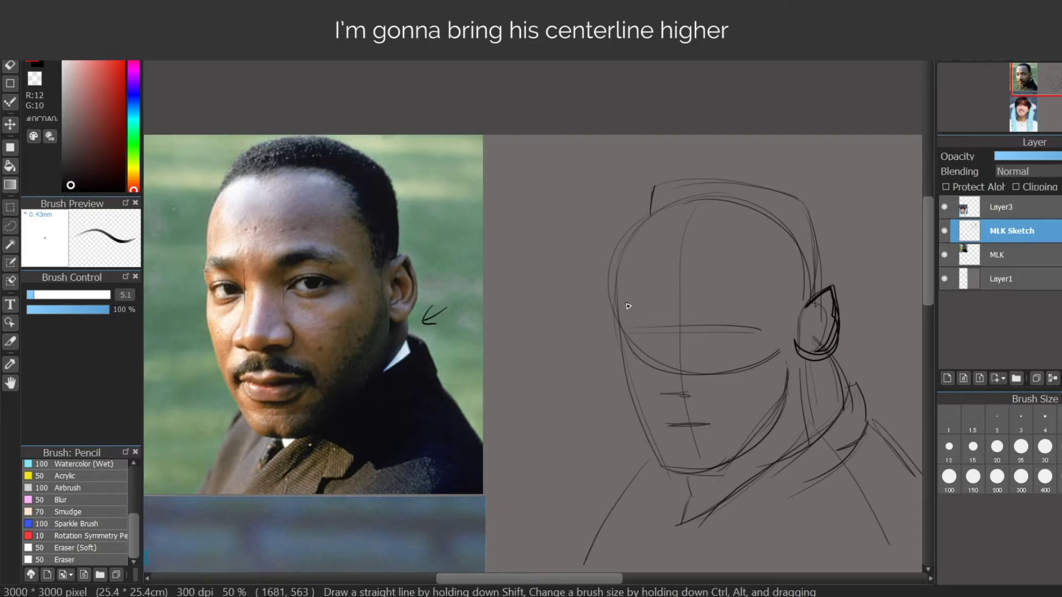
# Step: Draw a higher eye line across the head, outline the forehead's edge, and sketch a broad nose with nostrils
pyautogui.moveTo(618, 308); pyautogui.dragTo(808, 303)
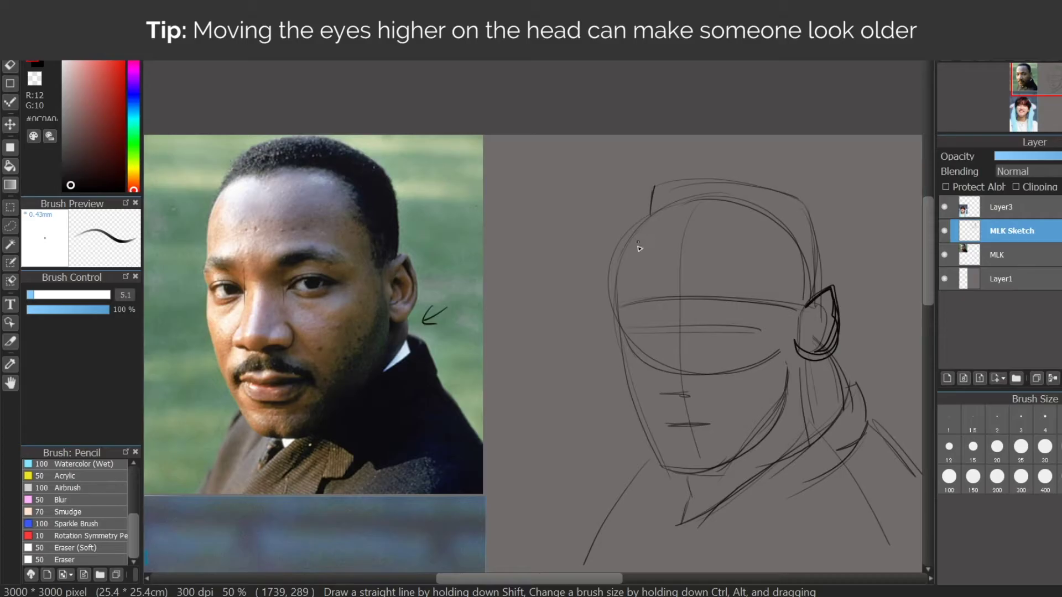
pyautogui.moveTo(627, 298)
pyautogui.mouseDown()
pyautogui.moveTo(631, 273)
pyautogui.moveTo(625, 303)
pyautogui.moveTo(639, 238)
pyautogui.moveTo(622, 304)
pyautogui.mouseUp()
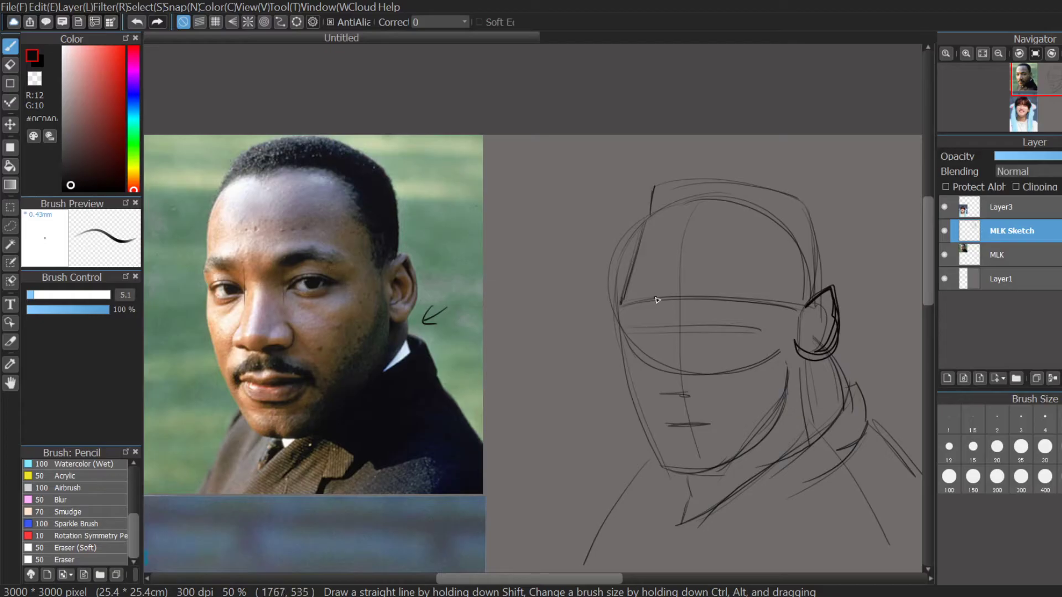
pyautogui.moveTo(656, 294)
pyautogui.mouseDown()
pyautogui.moveTo(665, 305)
pyautogui.moveTo(699, 296)
pyautogui.moveTo(631, 368)
pyautogui.moveTo(631, 392)
pyautogui.moveTo(663, 397)
pyautogui.moveTo(691, 382)
pyautogui.moveTo(692, 394)
pyautogui.moveTo(709, 358)
pyautogui.mouseUp()
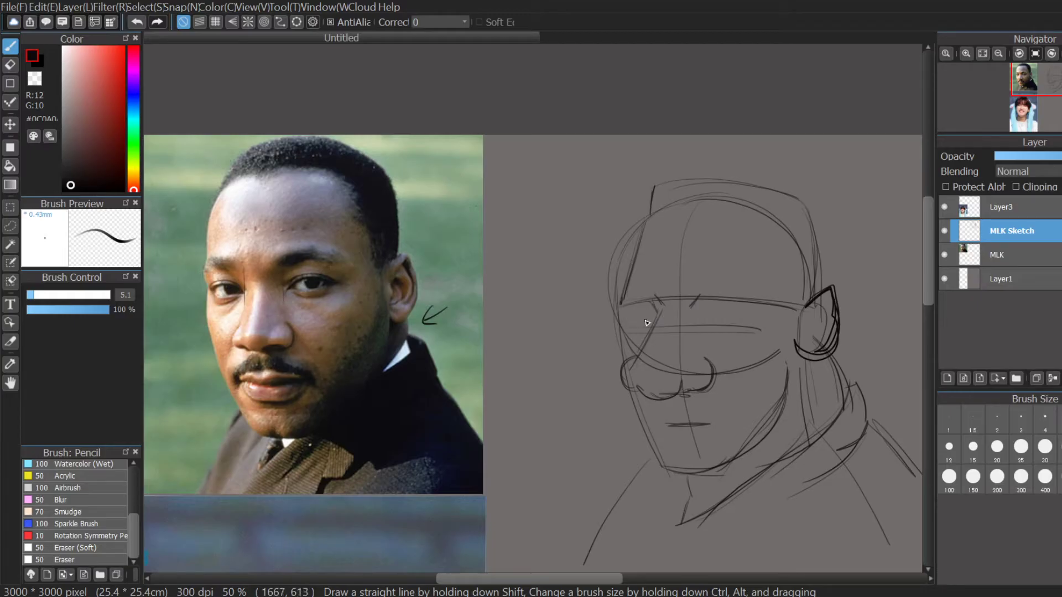
# Step: Sketch both eyes just below the raised eye line and the angled eyebrows above them
pyautogui.moveTo(621, 321); pyautogui.dragTo(651, 329)
pyautogui.moveTo(719, 322); pyautogui.dragTo(765, 317)
pyautogui.moveTo(612, 307); pyautogui.dragTo(650, 294)
pyautogui.moveTo(718, 285); pyautogui.dragTo(767, 283)
# Step: Draw the hairline across the forehead and darken the outer outline of the flat-topped hair
pyautogui.moveTo(658, 222)
pyautogui.mouseDown()
pyautogui.moveTo(722, 209)
pyautogui.moveTo(788, 224)
pyautogui.mouseUp()
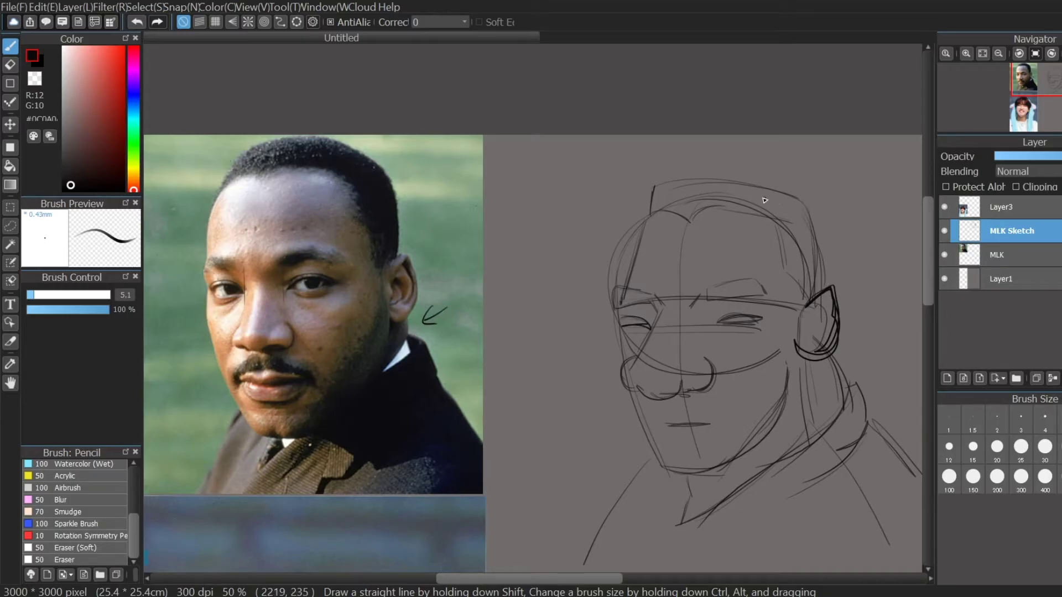
pyautogui.moveTo(657, 192)
pyautogui.mouseDown()
pyautogui.moveTo(805, 198)
pyautogui.moveTo(824, 289)
pyautogui.mouseUp()
pyautogui.moveTo(807, 205); pyautogui.dragTo(821, 284)
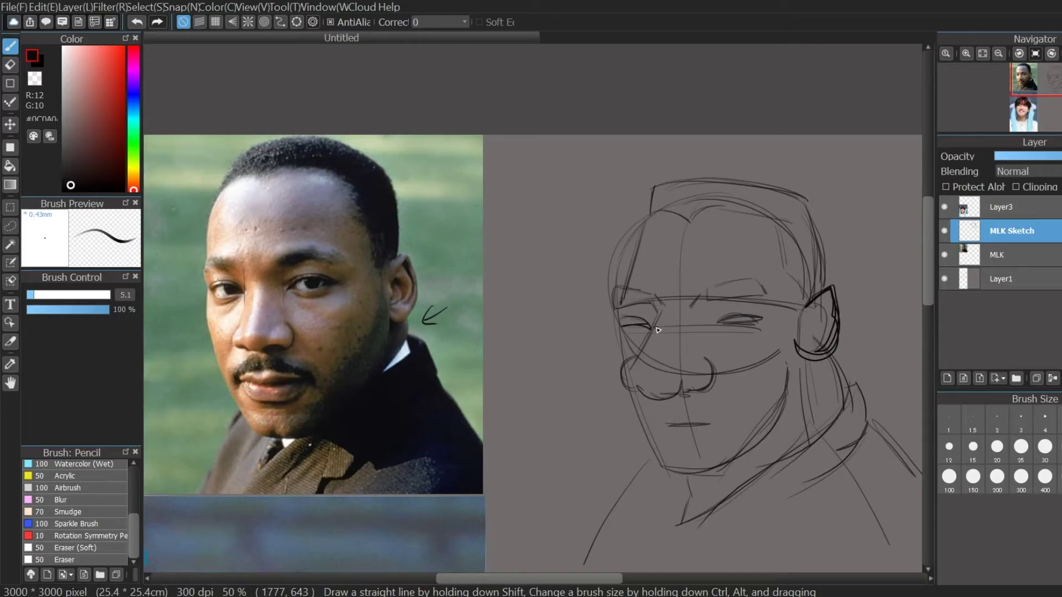
# Step: Redraw the cheeks and jawline fuller, and erase the old cranium, jaw and neck construction lines
pyautogui.moveTo(621, 332)
pyautogui.mouseDown()
pyautogui.moveTo(607, 364)
pyautogui.moveTo(657, 474)
pyautogui.moveTo(733, 470)
pyautogui.moveTo(789, 388)
pyautogui.moveTo(806, 388)
pyautogui.mouseUp()
pyautogui.moveTo(799, 347)
pyautogui.mouseDown()
pyautogui.moveTo(806, 394)
pyautogui.moveTo(699, 488)
pyautogui.moveTo(794, 382)
pyautogui.moveTo(775, 420)
pyautogui.moveTo(708, 479)
pyautogui.moveTo(664, 470)
pyautogui.moveTo(607, 387)
pyautogui.moveTo(627, 450)
pyautogui.mouseUp()
pyautogui.press('e')
pyautogui.moveTo(772, 357)
pyautogui.mouseDown()
pyautogui.moveTo(698, 354)
pyautogui.moveTo(658, 334)
pyautogui.moveTo(630, 352)
pyautogui.moveTo(649, 322)
pyautogui.mouseUp()
pyautogui.moveTo(630, 228)
pyautogui.mouseDown()
pyautogui.moveTo(612, 303)
pyautogui.moveTo(620, 291)
pyautogui.moveTo(622, 302)
pyautogui.mouseUp()
pyautogui.moveTo(790, 228); pyautogui.dragTo(806, 273)
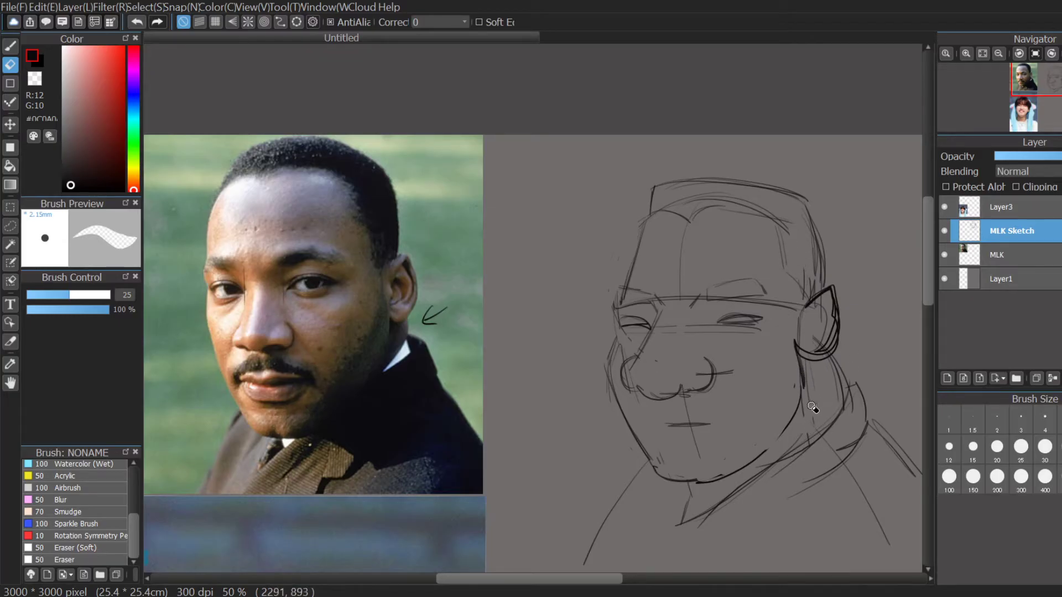
pyautogui.moveTo(812, 412)
pyautogui.mouseDown()
pyautogui.moveTo(772, 451)
pyautogui.moveTo(744, 459)
pyautogui.mouseUp()
# Step: Sketch the arched moustache outline between the nose and the mouth line
pyautogui.press('b')
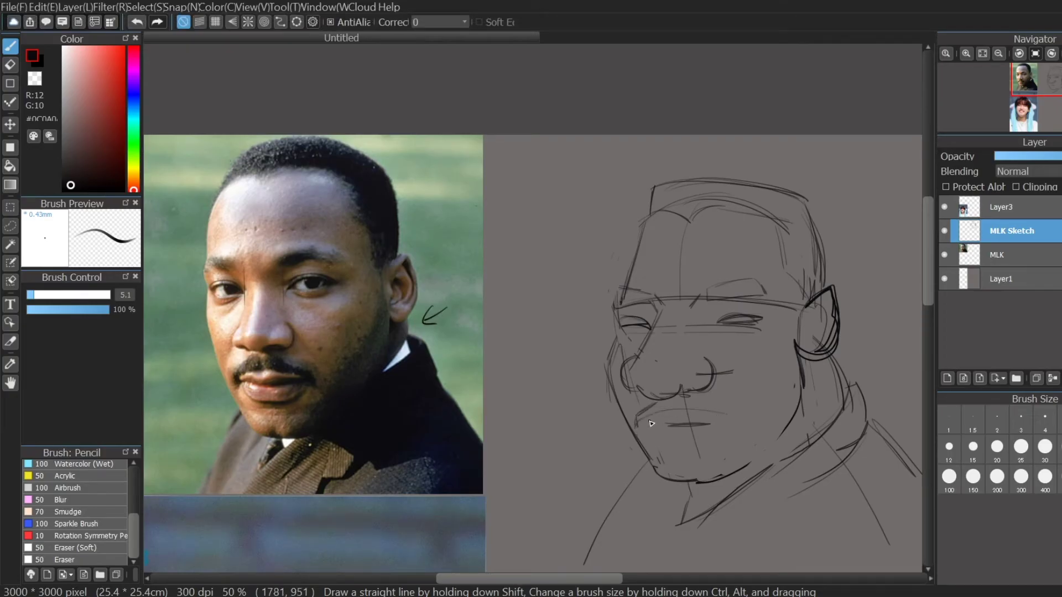
pyautogui.moveTo(688, 412)
pyautogui.mouseDown()
pyautogui.moveTo(744, 425)
pyautogui.moveTo(744, 417)
pyautogui.moveTo(745, 435)
pyautogui.mouseUp()
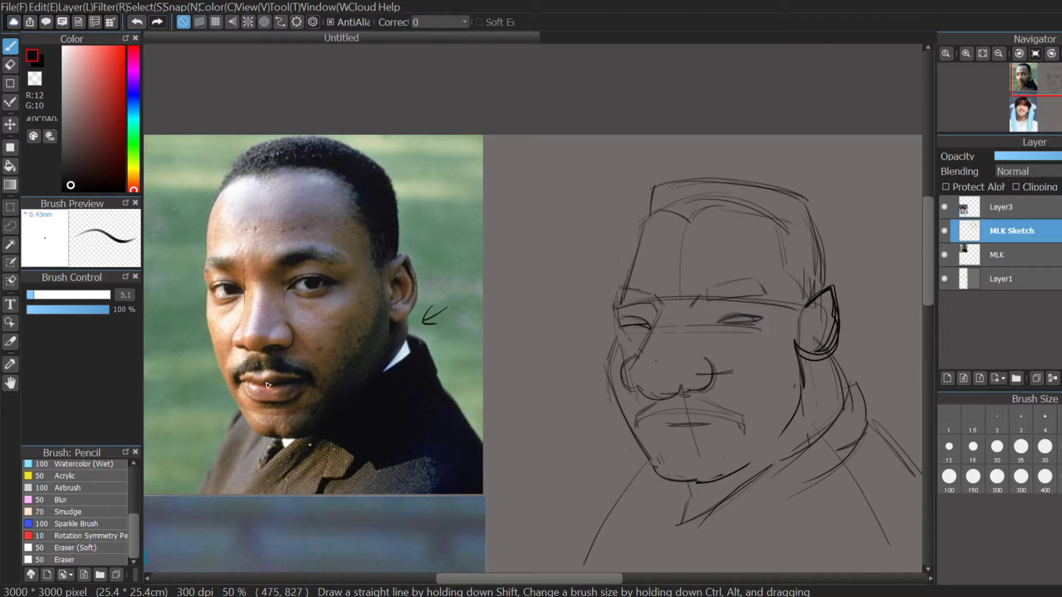
# Step: Draw a small head construction diagram with a centre line, jaw and neck in the empty area beside the caricature
pyautogui.moveTo(573, 201); pyautogui.dragTo(570, 219)
pyautogui.moveTo(543, 178); pyautogui.dragTo(535, 246)
pyautogui.moveTo(520, 205)
pyautogui.mouseDown()
pyautogui.moveTo(537, 252)
pyautogui.moveTo(566, 222)
pyautogui.mouseUp()
pyautogui.moveTo(570, 217); pyautogui.dragTo(571, 247)
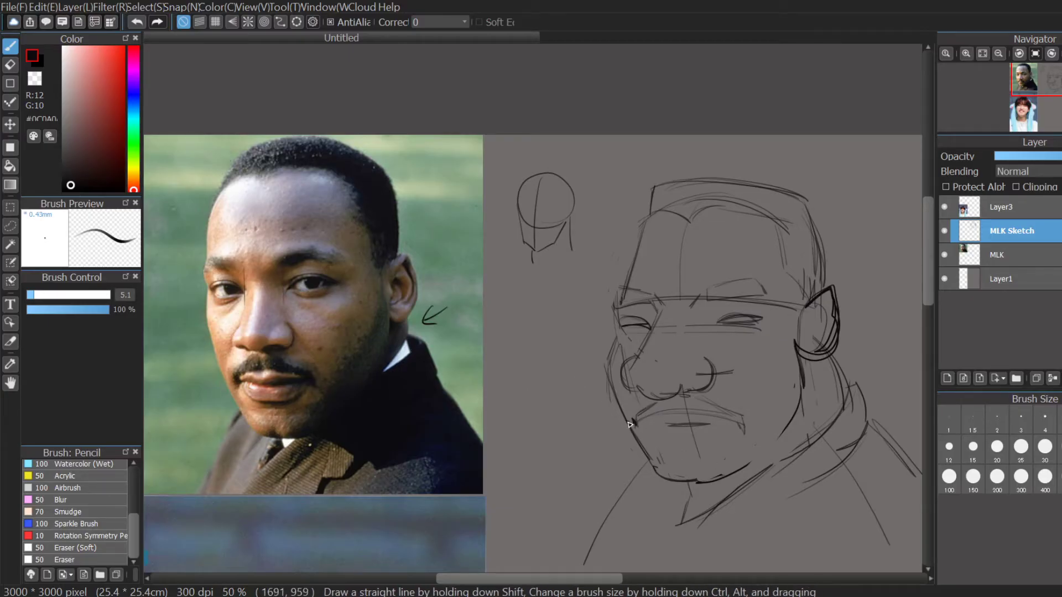
# Step: Draw a wide, dark mouth line with a full lower lip, and redraw the chin and jaw longer beneath it
pyautogui.moveTo(656, 427)
pyautogui.mouseDown()
pyautogui.moveTo(762, 413)
pyautogui.moveTo(633, 424)
pyautogui.moveTo(761, 410)
pyautogui.mouseUp()
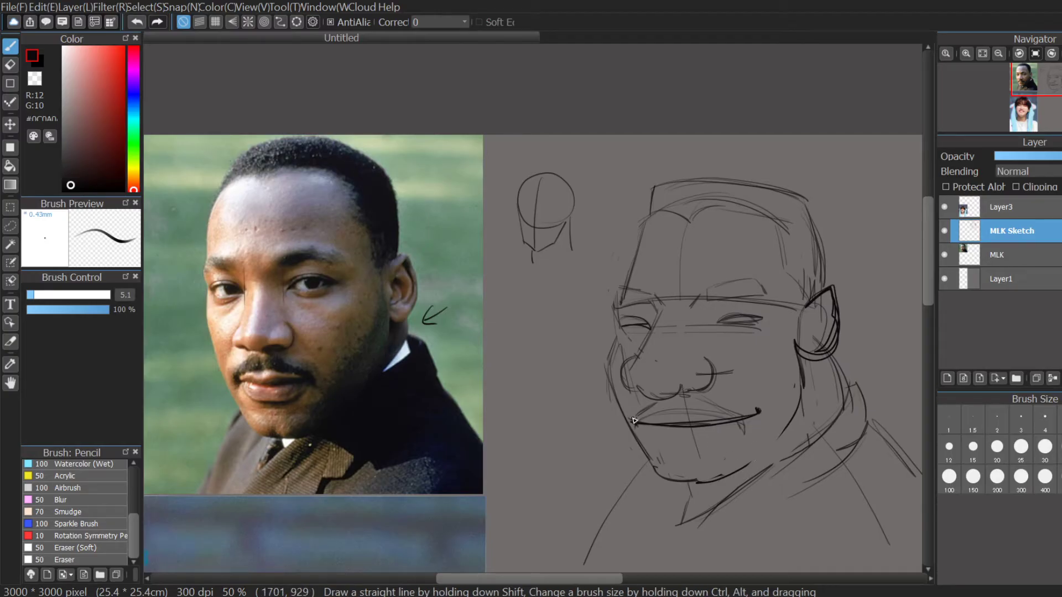
pyautogui.moveTo(637, 442)
pyautogui.mouseDown()
pyautogui.moveTo(663, 511)
pyautogui.moveTo(687, 511)
pyautogui.moveTo(719, 508)
pyautogui.moveTo(784, 446)
pyautogui.moveTo(758, 438)
pyautogui.mouseUp()
pyautogui.press('e')
pyautogui.press('b')
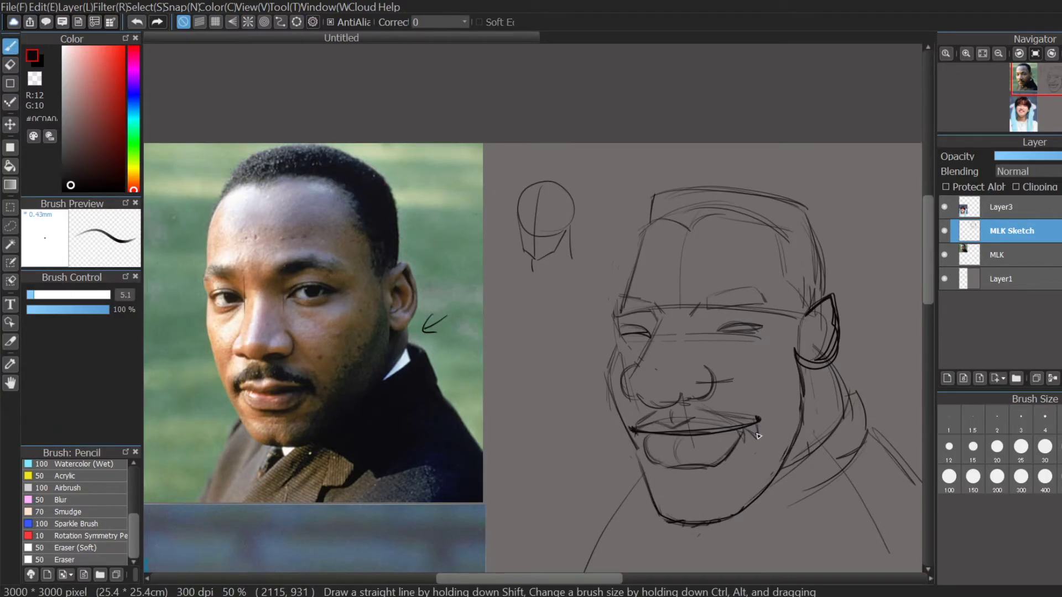
# Step: Add detail to the eyes, eyebrows and nose bridge, and reinforce the side of the hair and the neck
pyautogui.moveTo(714, 326); pyautogui.dragTo(765, 332)
pyautogui.moveTo(672, 382); pyautogui.dragTo(721, 347)
pyautogui.moveTo(828, 368); pyautogui.dragTo(846, 403)
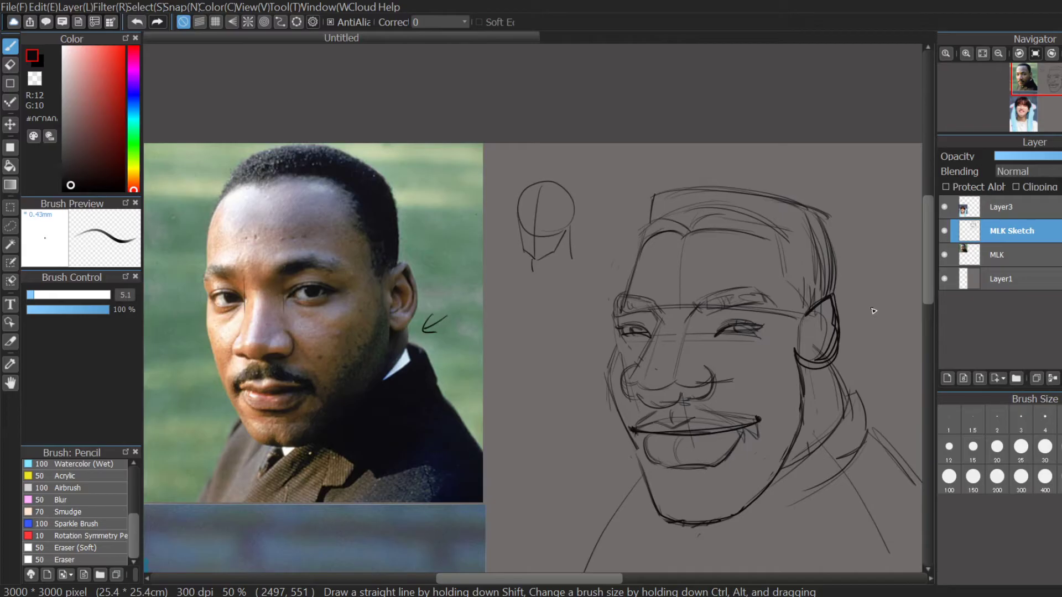
# Step: Erase the old ear and jaw edge and redraw them farther out, with a rounder ear and a broader, shorter jaw
pyautogui.click(10, 64)
pyautogui.moveTo(830, 299)
pyautogui.mouseDown()
pyautogui.moveTo(809, 311)
pyautogui.moveTo(800, 407)
pyautogui.mouseUp()
pyautogui.click(10, 47)
pyautogui.moveTo(813, 276)
pyautogui.mouseDown()
pyautogui.moveTo(832, 300)
pyautogui.moveTo(827, 339)
pyautogui.moveTo(850, 351)
pyautogui.moveTo(827, 317)
pyautogui.moveTo(830, 399)
pyautogui.moveTo(784, 465)
pyautogui.mouseUp()
pyautogui.moveTo(831, 375); pyautogui.dragTo(778, 476)
pyautogui.moveTo(823, 416); pyautogui.dragTo(763, 495)
pyautogui.moveTo(805, 441)
pyautogui.mouseDown()
pyautogui.moveTo(762, 497)
pyautogui.moveTo(671, 523)
pyautogui.mouseUp()
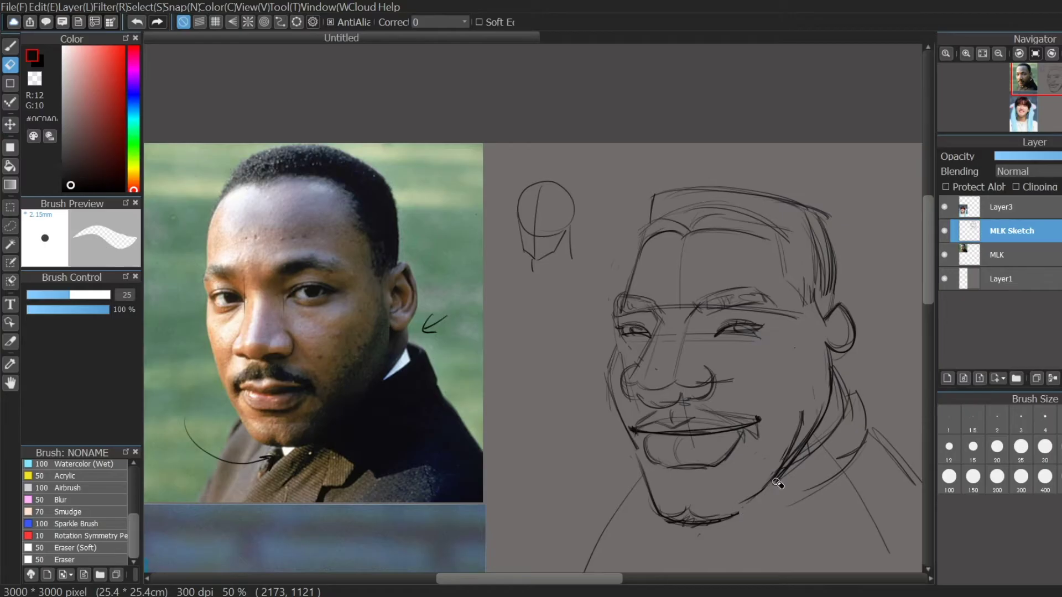
# Step: Draw the upper lip above the mouth line and fill the moustache with short hair strokes
pyautogui.moveTo(642, 429); pyautogui.dragTo(748, 430)
pyautogui.hotkey('ctrl', 'z')
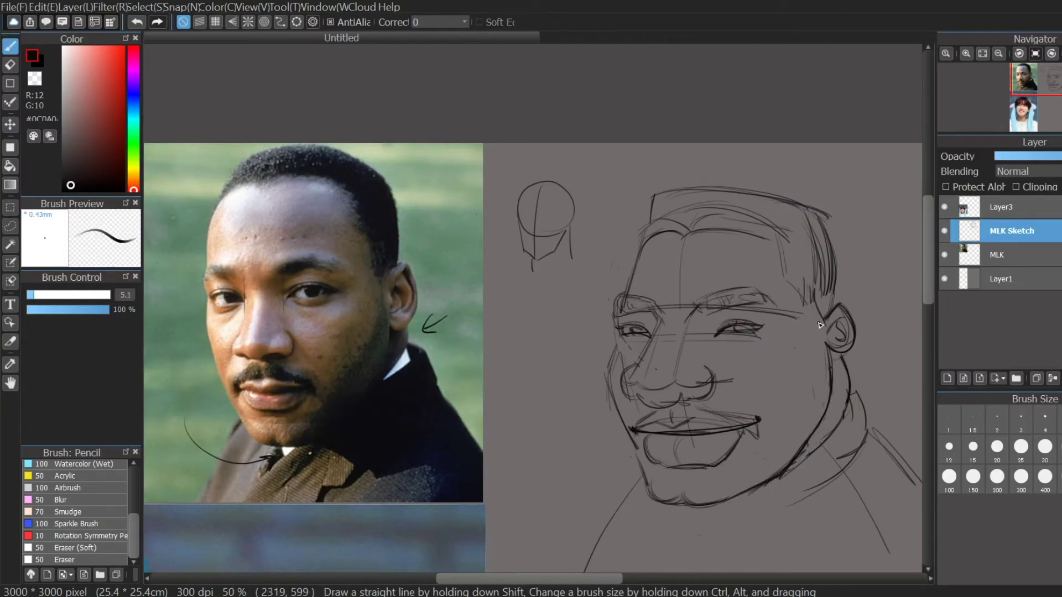
pyautogui.moveTo(638, 432); pyautogui.dragTo(719, 425)
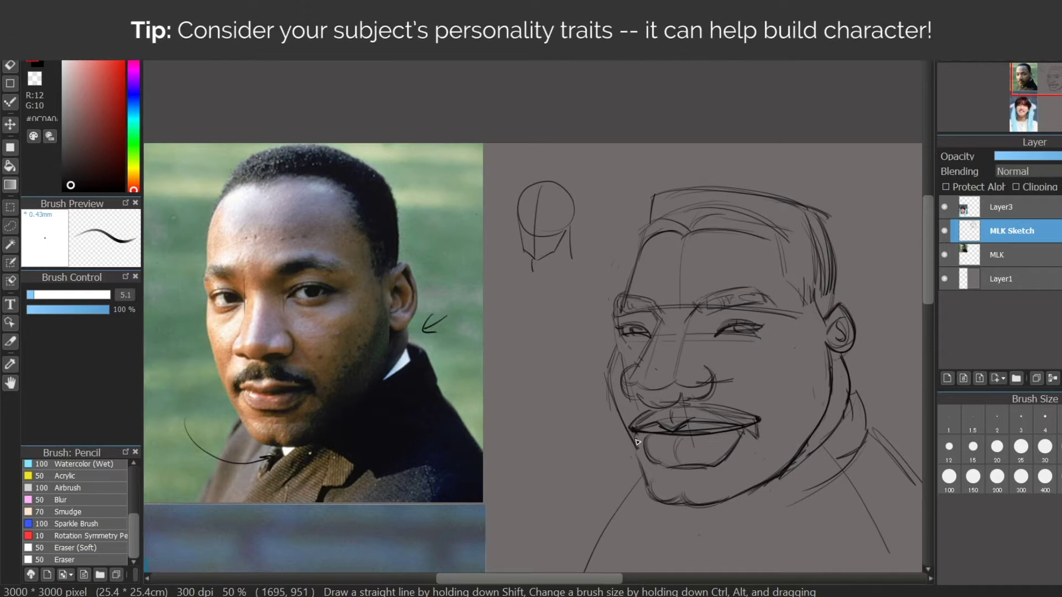
pyautogui.moveTo(645, 422)
pyautogui.mouseDown()
pyautogui.moveTo(708, 414)
pyautogui.moveTo(761, 437)
pyautogui.mouseUp()
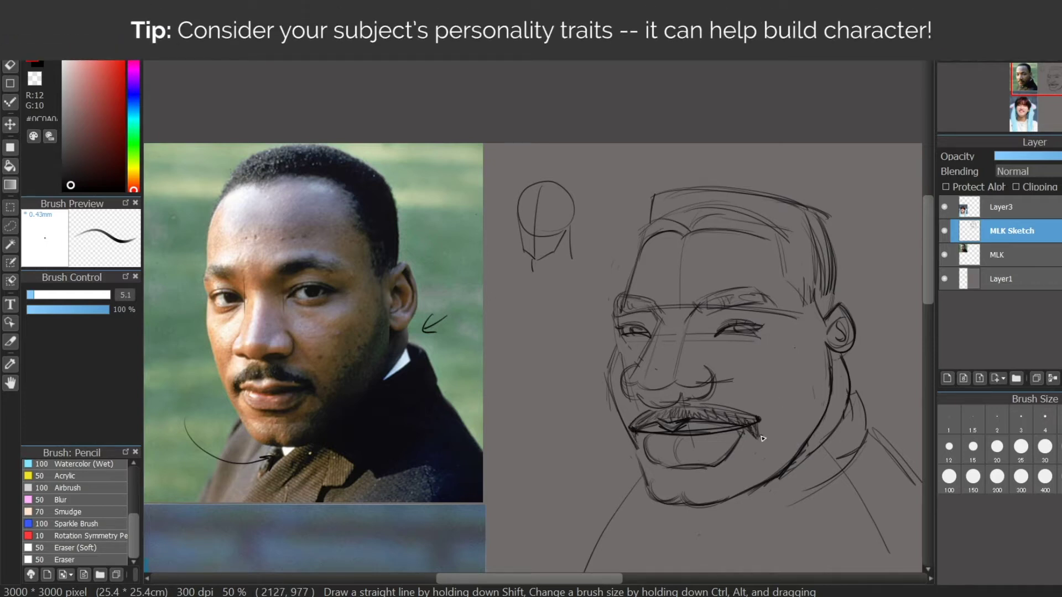
# Step: Erase both narrow eyes and redraw them larger and more open, with eyelids, irises and pupils
pyautogui.press('e')
pyautogui.moveTo(719, 332); pyautogui.dragTo(763, 342)
pyautogui.moveTo(632, 330); pyautogui.dragTo(640, 338)
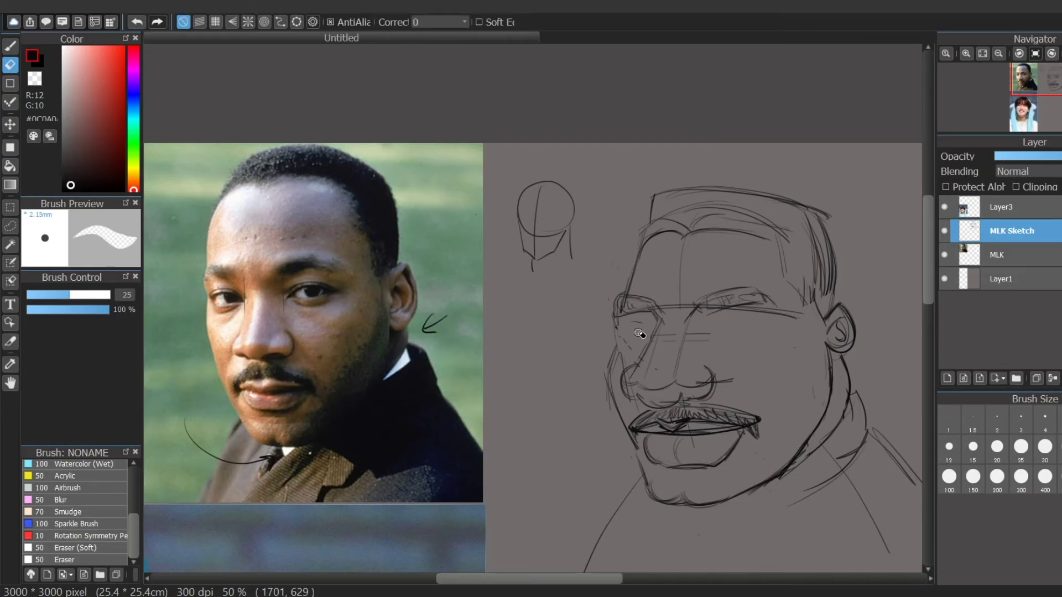
pyautogui.press('b')
pyautogui.moveTo(723, 333); pyautogui.dragTo(737, 323)
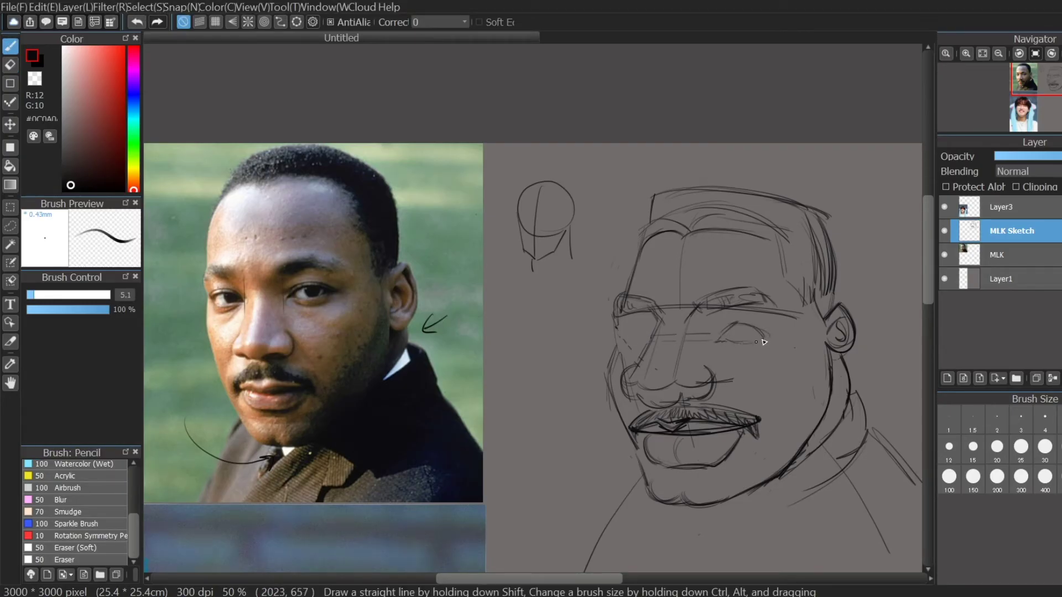
pyautogui.moveTo(621, 335); pyautogui.dragTo(649, 332)
pyautogui.moveTo(627, 336); pyautogui.dragTo(649, 338)
pyautogui.moveTo(735, 340); pyautogui.dragTo(755, 341)
pyautogui.moveTo(735, 329); pyautogui.dragTo(754, 331)
pyautogui.moveTo(618, 330); pyautogui.dragTo(646, 325)
pyautogui.moveTo(718, 335); pyautogui.dragTo(773, 332)
pyautogui.moveTo(630, 329); pyautogui.dragTo(646, 338)
# Step: Darken the hair outline, hairline and eye contour, and hatch shading along the side hair and jaw
pyautogui.moveTo(682, 194); pyautogui.dragTo(642, 258)
pyautogui.moveTo(654, 235)
pyautogui.mouseDown()
pyautogui.moveTo(781, 200)
pyautogui.moveTo(798, 213)
pyautogui.moveTo(837, 307)
pyautogui.mouseUp()
pyautogui.moveTo(657, 234); pyautogui.dragTo(786, 238)
pyautogui.moveTo(782, 246); pyautogui.dragTo(805, 293)
pyautogui.moveTo(719, 335); pyautogui.dragTo(771, 339)
pyautogui.moveTo(725, 476); pyautogui.dragTo(791, 399)
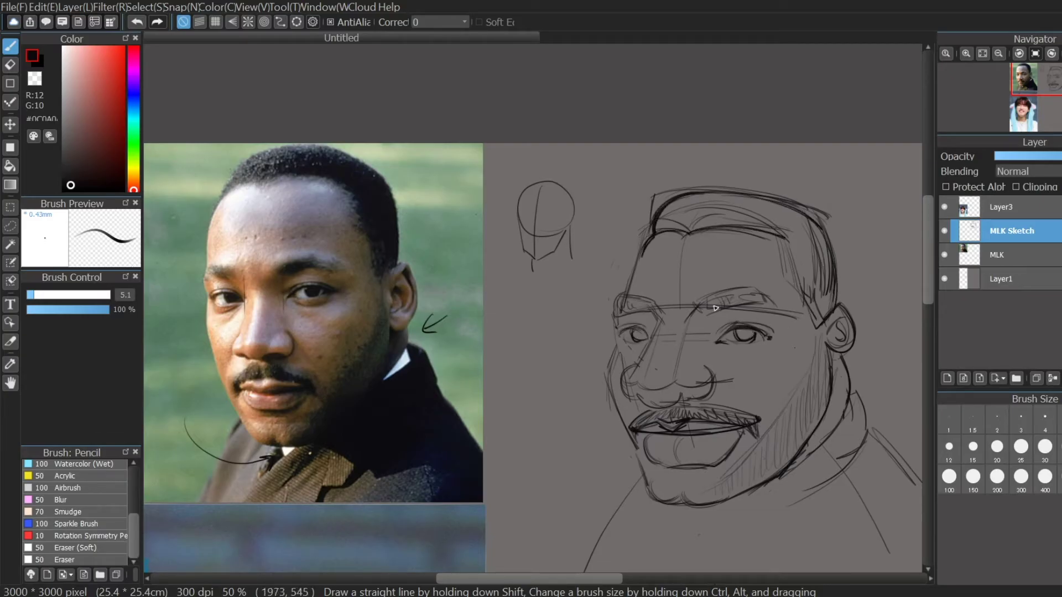
# Step: Define the eyebrows with darker angular strokes, and reinforce the far cheek contour and the base of the nose
pyautogui.moveTo(623, 301); pyautogui.dragTo(651, 318)
pyautogui.moveTo(696, 306); pyautogui.dragTo(775, 291)
pyautogui.moveTo(617, 348)
pyautogui.mouseDown()
pyautogui.moveTo(610, 387)
pyautogui.moveTo(644, 470)
pyautogui.mouseUp()
pyautogui.moveTo(684, 400); pyautogui.dragTo(700, 398)
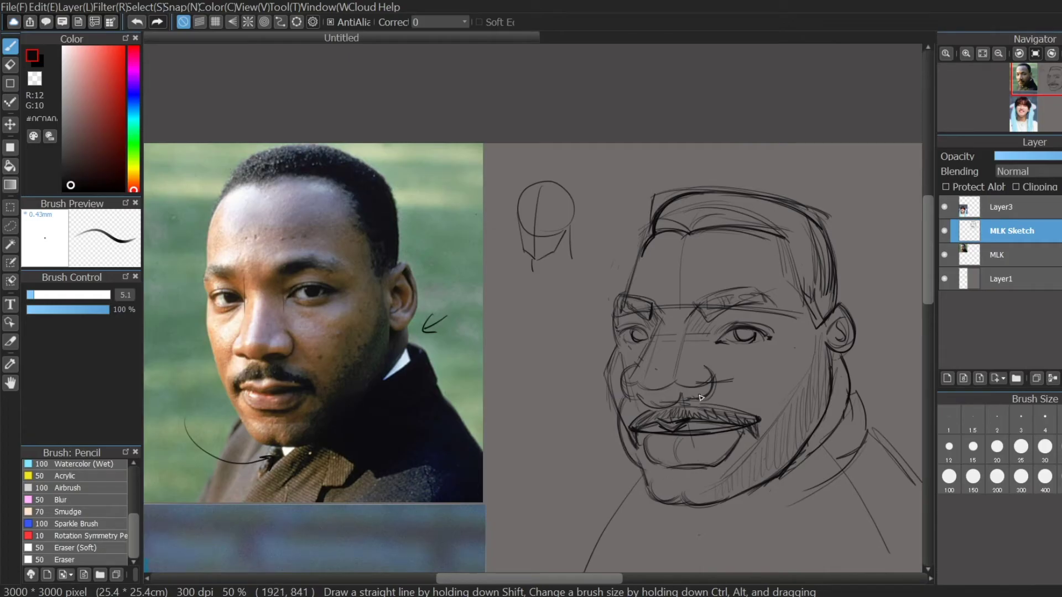
# Step: Transform the MLK Sketch layer, scaling the drawing down and applying the new size
pyautogui.scroll(-2, 701, 397)
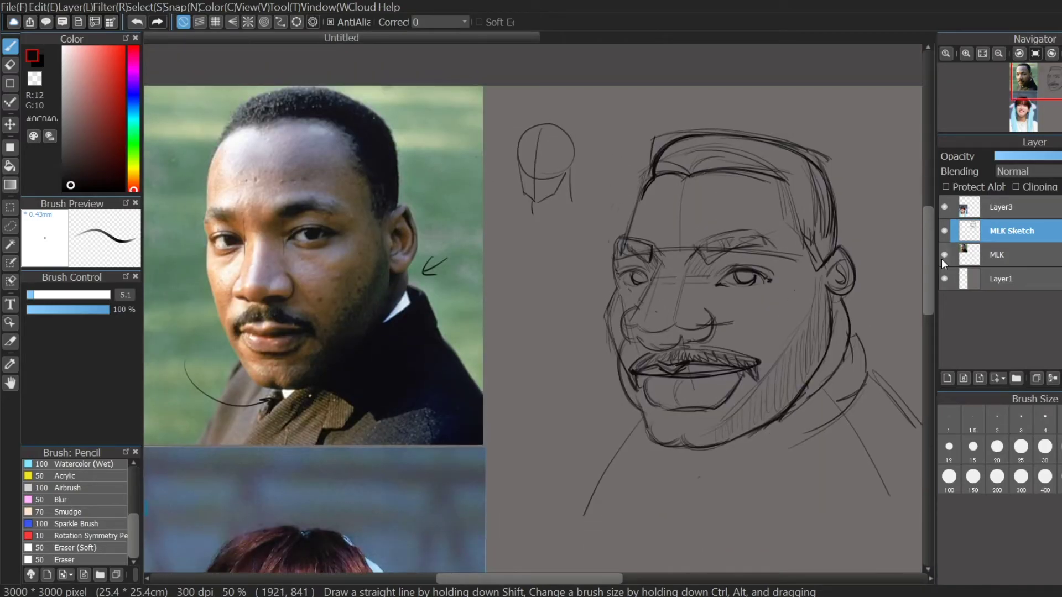
pyautogui.hotkey('ctrl', 't')
pyautogui.moveTo(190, 294)
pyautogui.mouseDown()
pyautogui.moveTo(246, 288)
pyautogui.moveTo(230, 290)
pyautogui.mouseUp()
pyautogui.moveTo(228, 493); pyautogui.dragTo(313, 425)
pyautogui.moveTo(313, 262); pyautogui.dragTo(291, 260)
pyautogui.press('Return')
# Step: Refine the sketch with darker facial lines, curly hair texture, nose shading and jacket lapels
pyautogui.moveTo(656, 395); pyautogui.dragTo(677, 315)
pyautogui.moveTo(807, 216); pyautogui.dragTo(831, 262)
pyautogui.moveTo(831, 265); pyautogui.dragTo(760, 322)
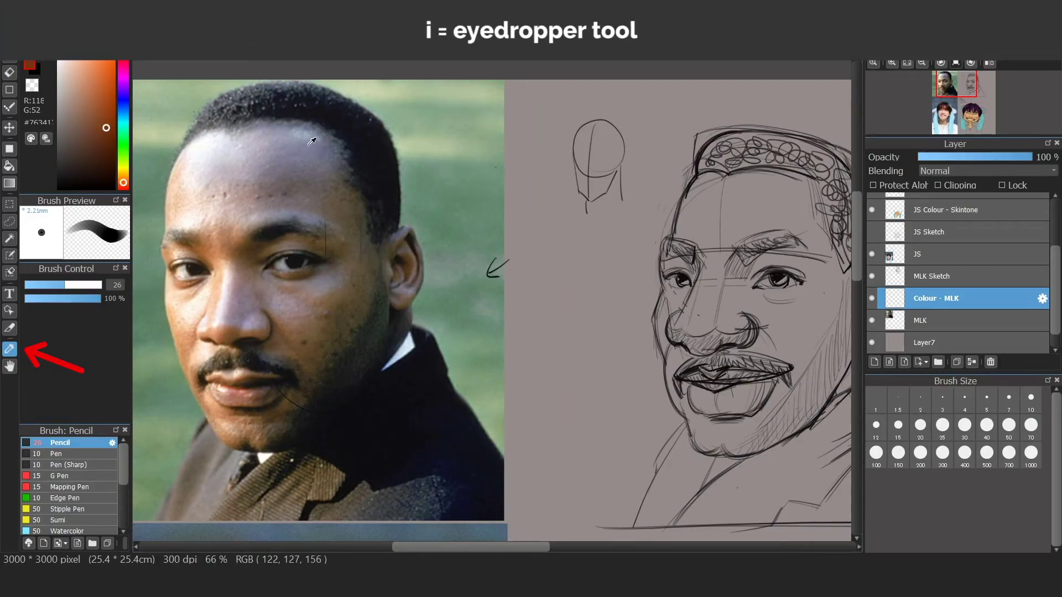
# Step: Sample the bluish tone and the pale peach highlight from the photo's forehead and paint a swatch of each above the diagram
pyautogui.click(313, 141)
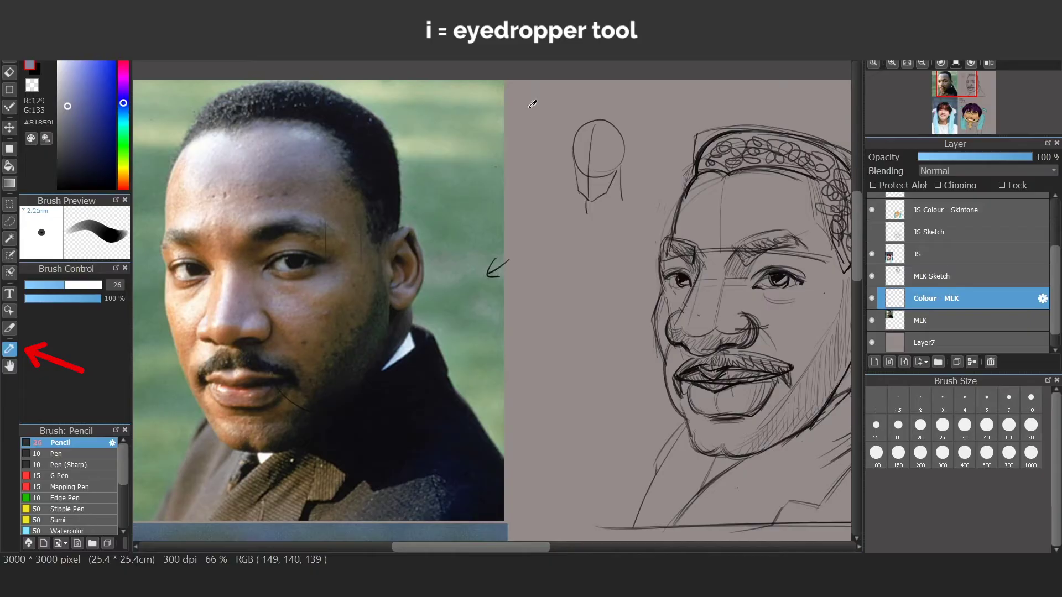
pyautogui.press('b')
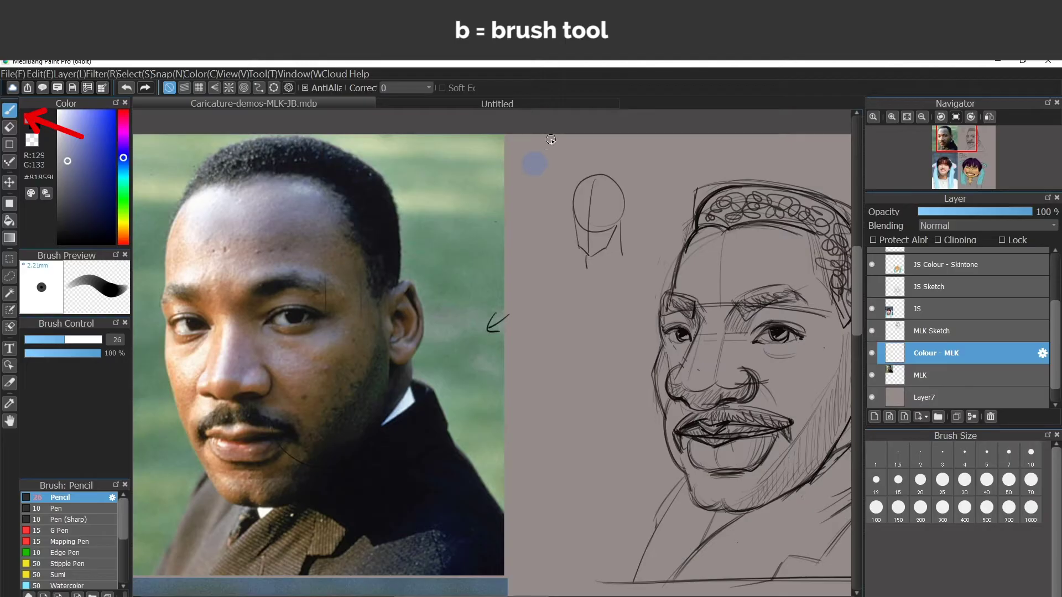
pyautogui.press('i')
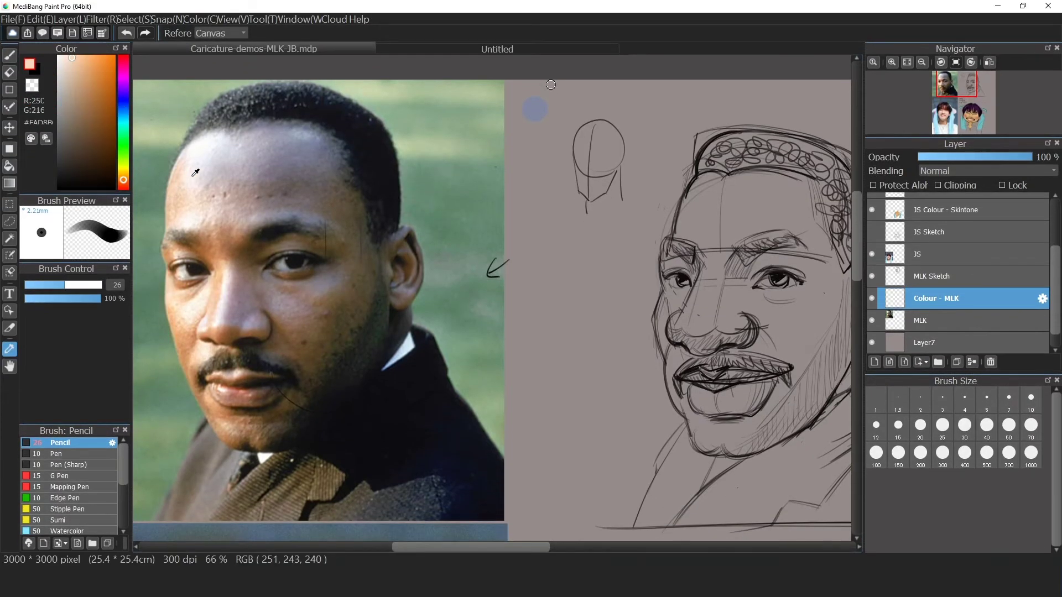
pyautogui.press('b')
pyautogui.click(569, 109)
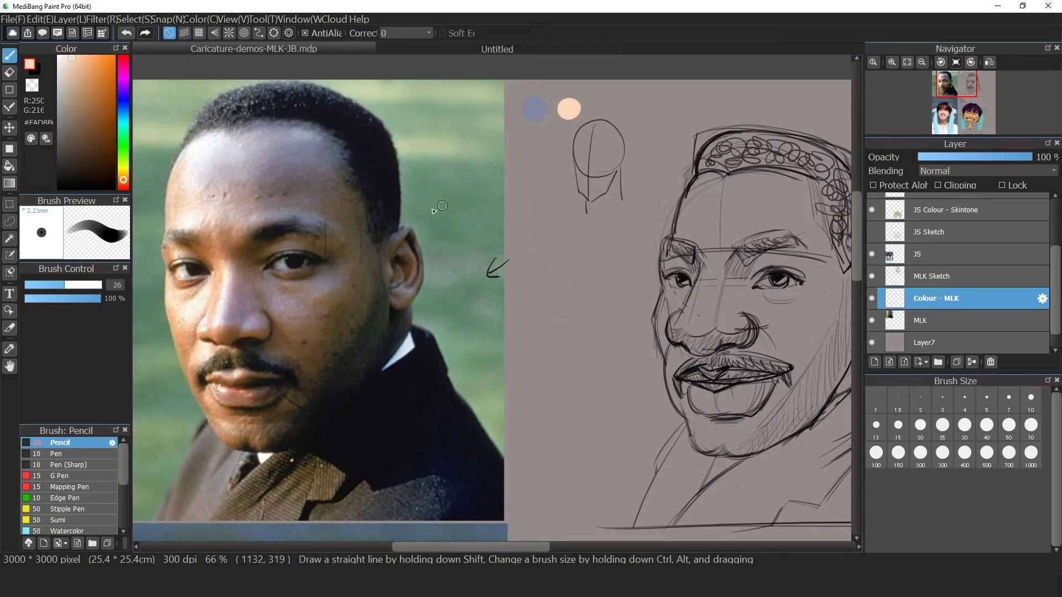
# Step: Sample the dark brown shadow tone near the photo's temple and paint its swatch below the bluish one
pyautogui.press('i')
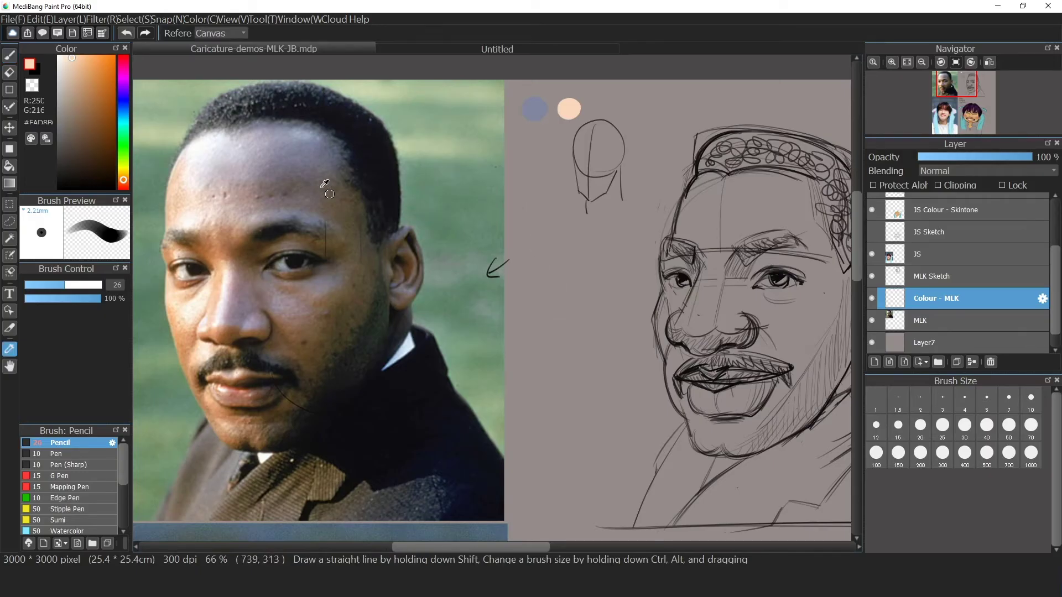
pyautogui.click(357, 224)
pyautogui.press('b')
pyautogui.moveTo(535, 143)
pyautogui.mouseDown()
pyautogui.moveTo(534, 134)
pyautogui.moveTo(536, 144)
pyautogui.mouseUp()
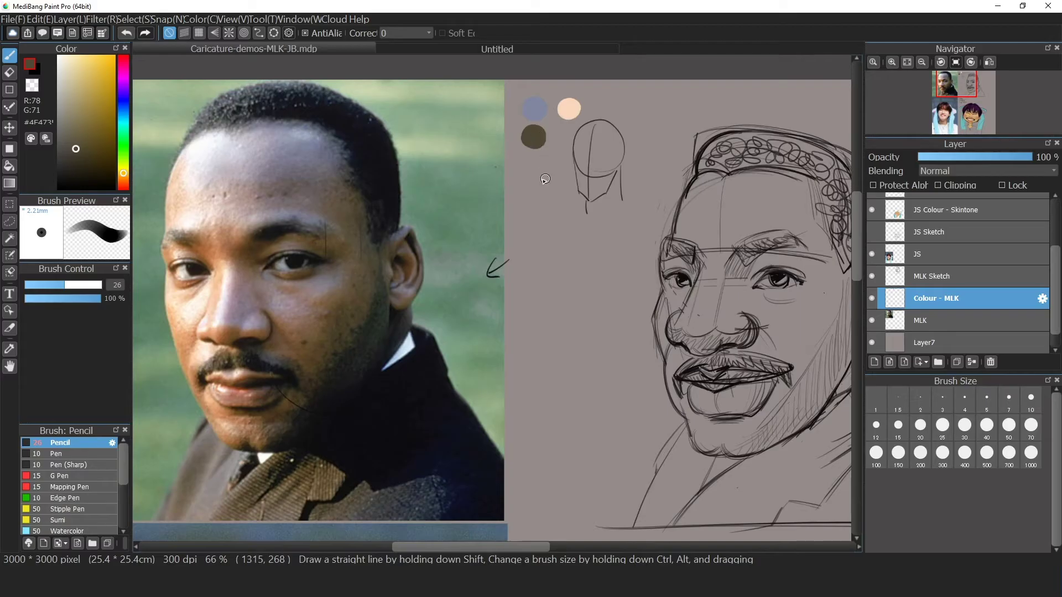
pyautogui.keyDown('alt'); pyautogui.click(533, 144); pyautogui.keyUp('alt')
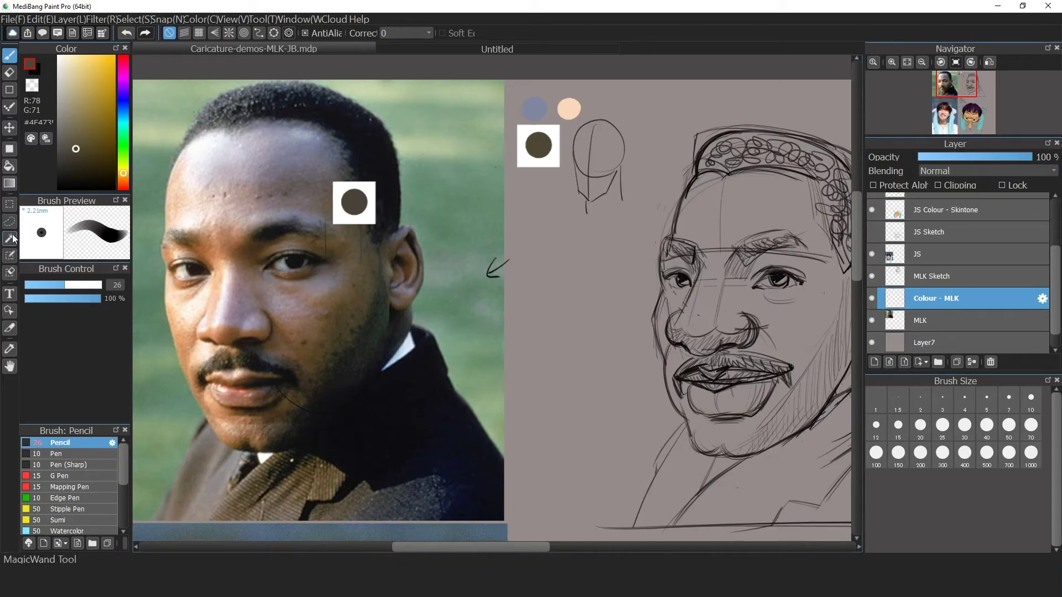
# Step: Sample the mid-brown tone from the photo's cheek and paint its swatch below the dark brown one
pyautogui.press('i')
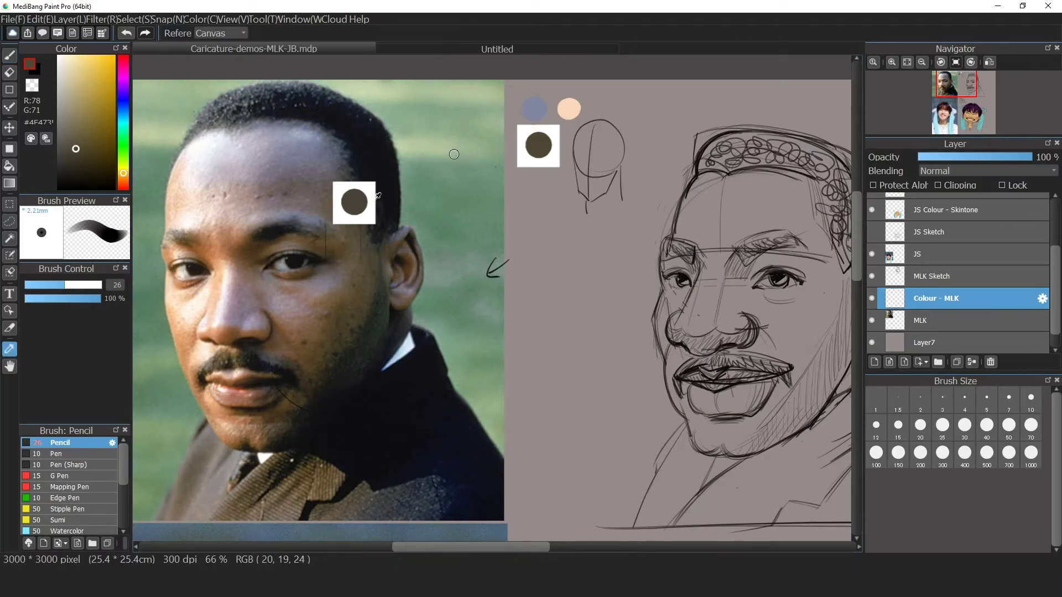
pyautogui.click(343, 295)
pyautogui.press('b')
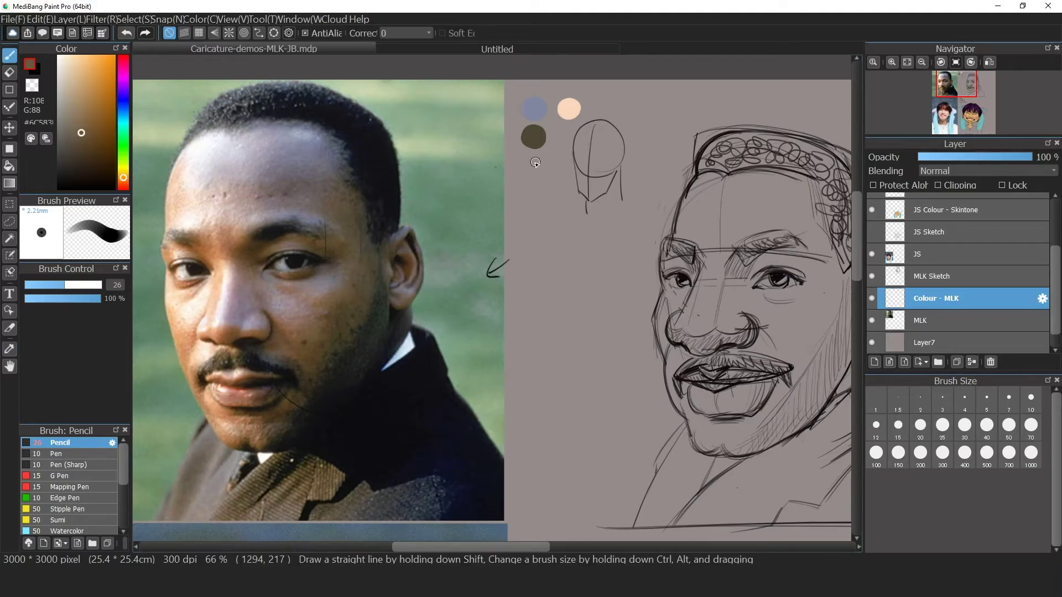
pyautogui.moveTo(535, 162); pyautogui.dragTo(528, 164)
# Step: Sample the reddish brown beside the photo's nose and the light orange under it, and paint both swatches below the mid-brown
pyautogui.press('i')
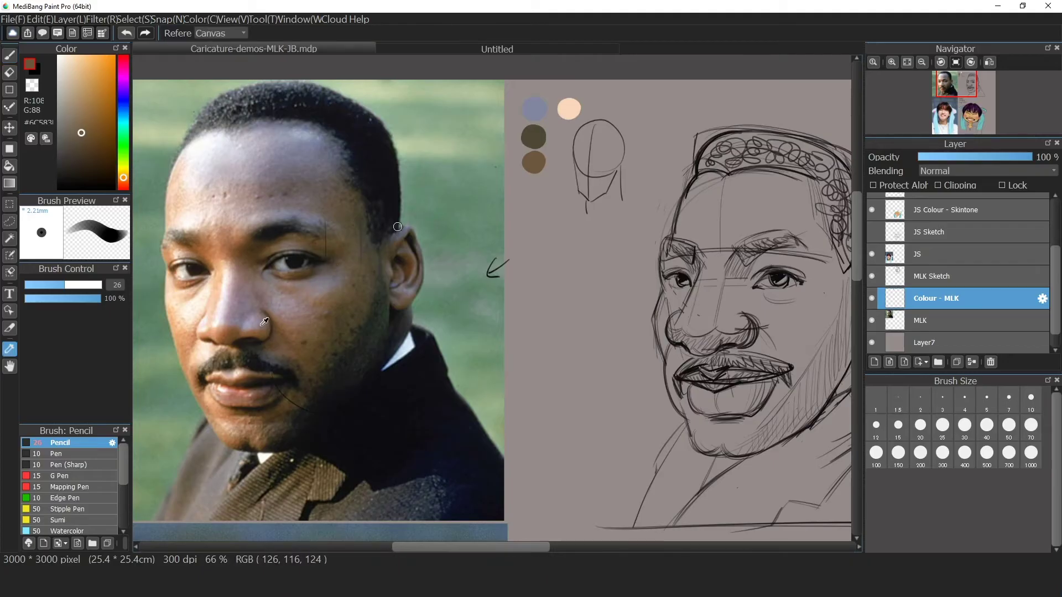
pyautogui.click(266, 313)
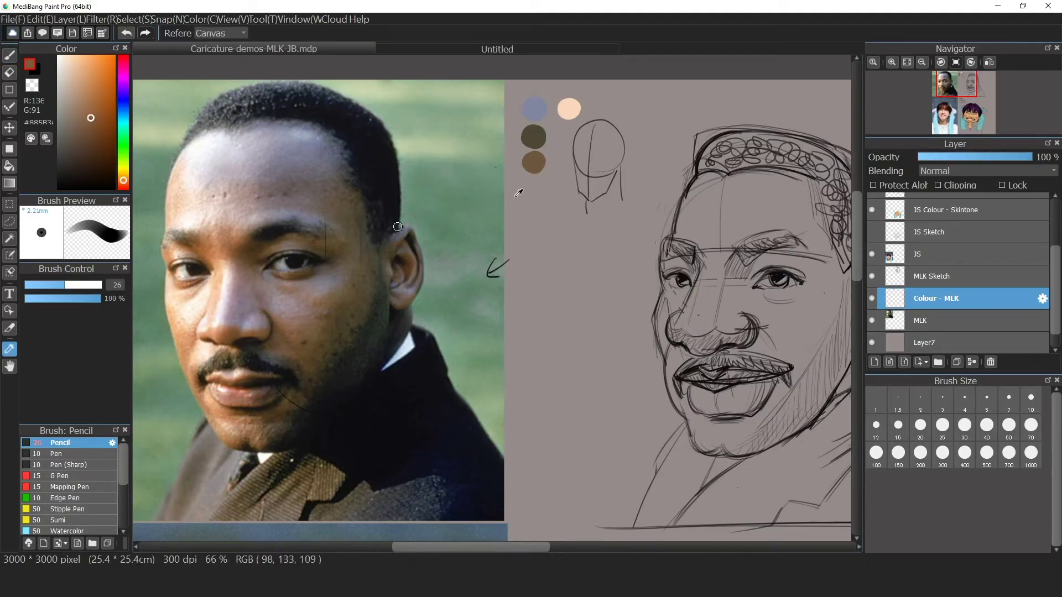
pyautogui.press('b')
pyautogui.moveTo(535, 193); pyautogui.dragTo(534, 214)
pyautogui.press('i')
pyautogui.click(227, 346)
pyautogui.press('b')
# Step: Sample the dark brown near the photo's eyebrow and the near-black hair tone, and paint their swatches in a second column
pyautogui.press('i')
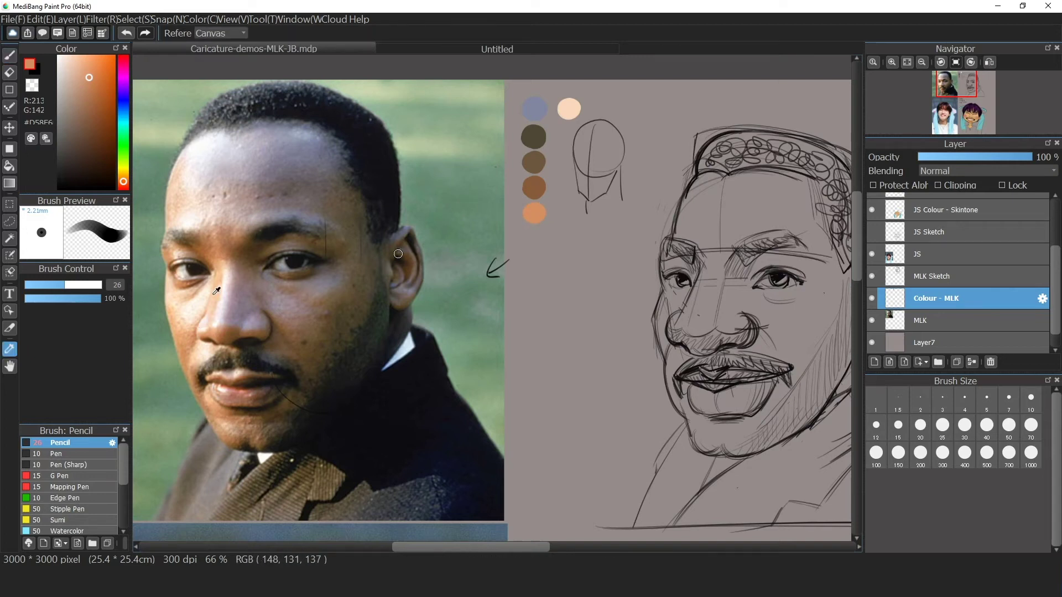
pyautogui.click(259, 244)
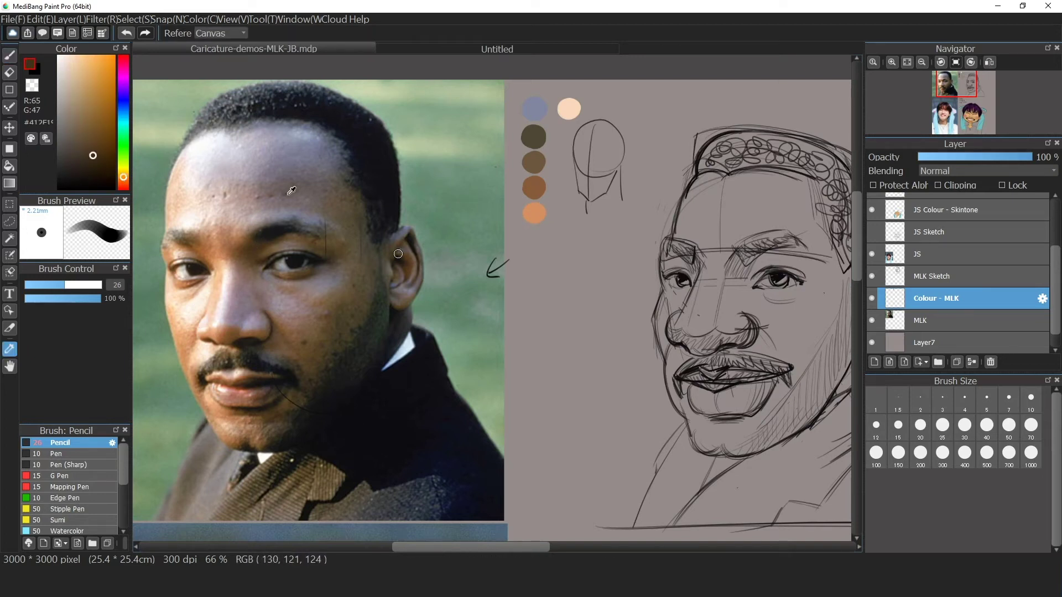
pyautogui.press('b')
pyautogui.moveTo(555, 139); pyautogui.dragTo(561, 190)
pyautogui.press('i')
pyautogui.click(391, 170)
pyautogui.press('b')
# Step: Sample the grey of the photo's eye and the pink of the lips, and paint both swatches at the end of the second column
pyautogui.press('i')
pyautogui.click(284, 262)
pyautogui.press('b')
pyautogui.press('i')
pyautogui.click(285, 262)
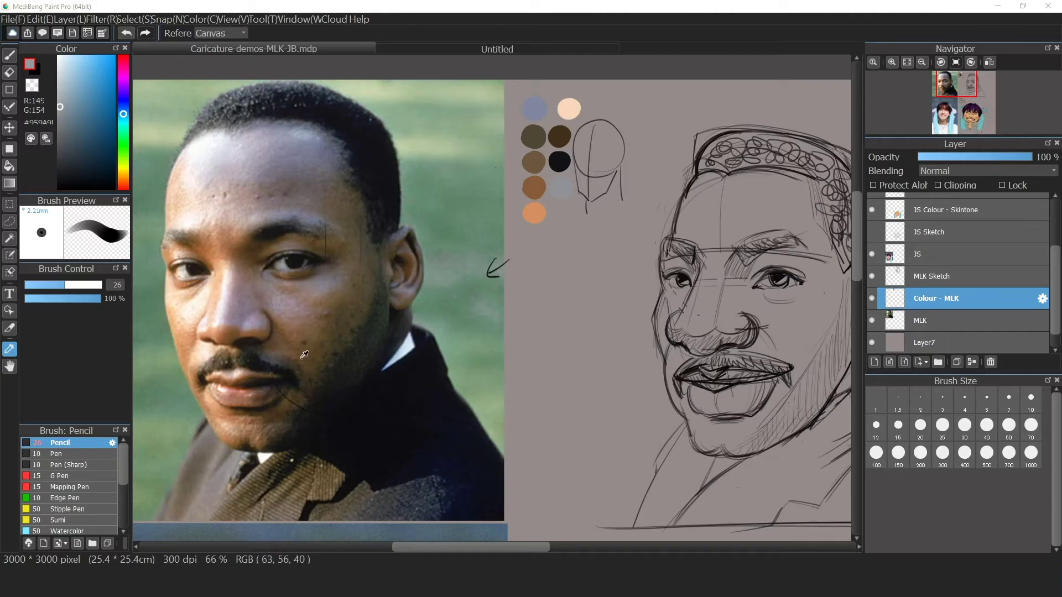
pyautogui.click(245, 391)
pyautogui.press('b')
pyautogui.moveTo(562, 213); pyautogui.dragTo(566, 208)
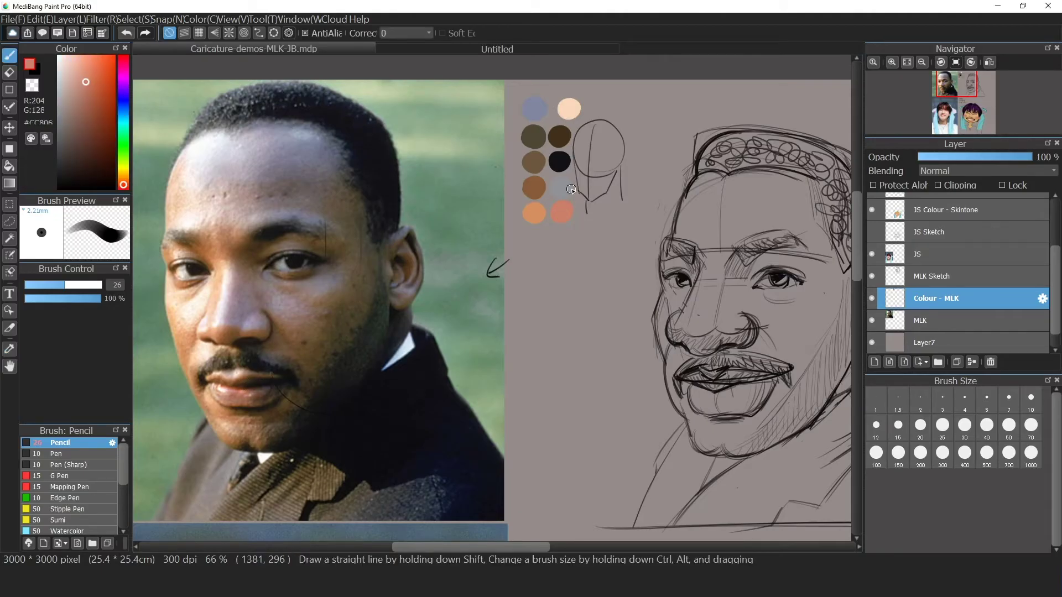
# Step: Paint a flat base over the caricature's whole head using the reddish-brown swatch colour and brush size 40
pyautogui.moveTo(526, 547); pyautogui.dragTo(530, 548)
pyautogui.hotkey('ctrl', '-')
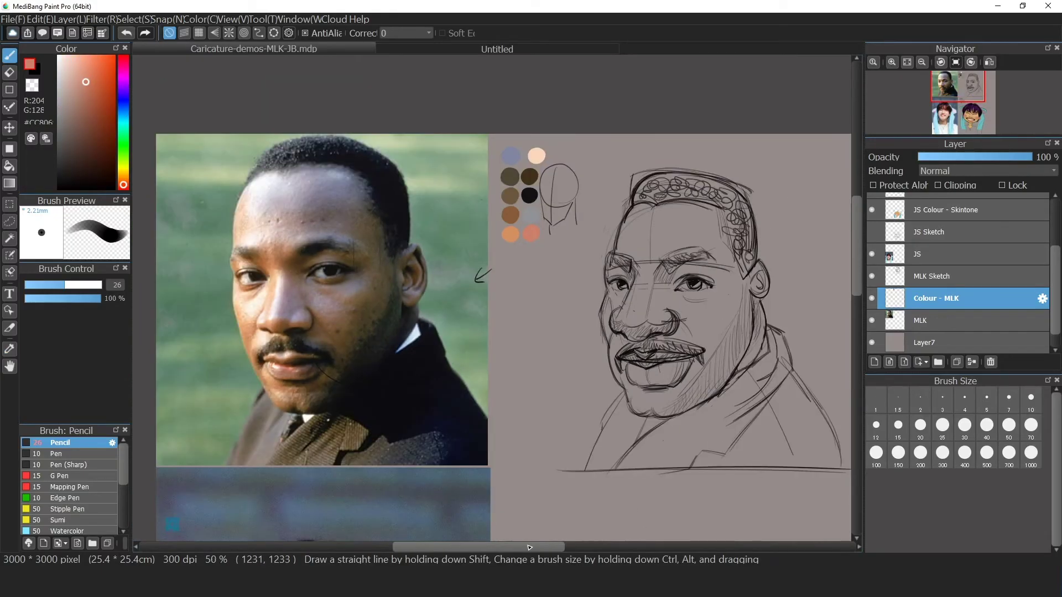
pyautogui.hscroll(2, 531, 548)
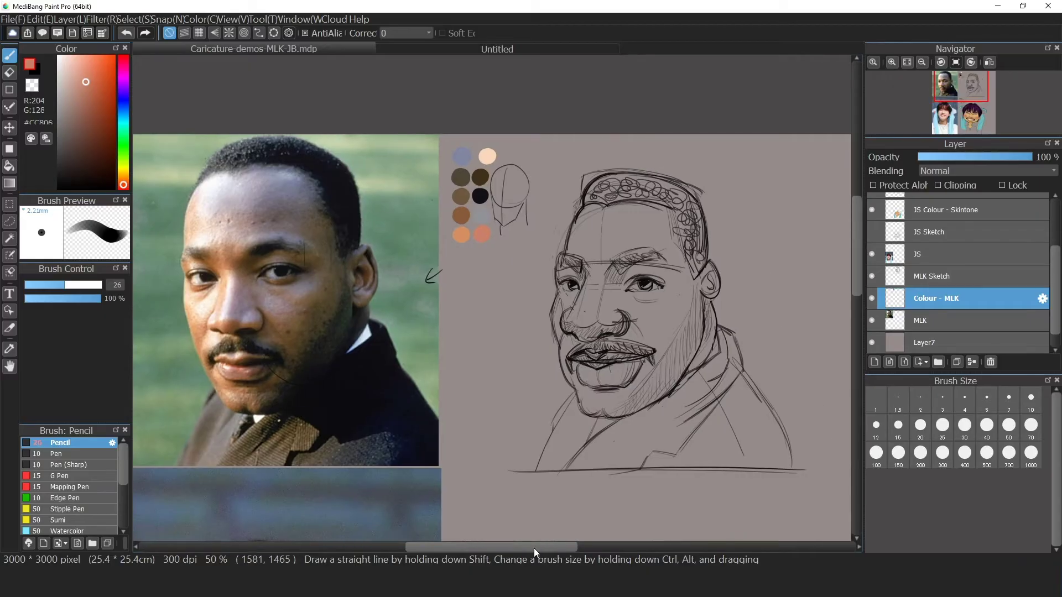
pyautogui.press('i')
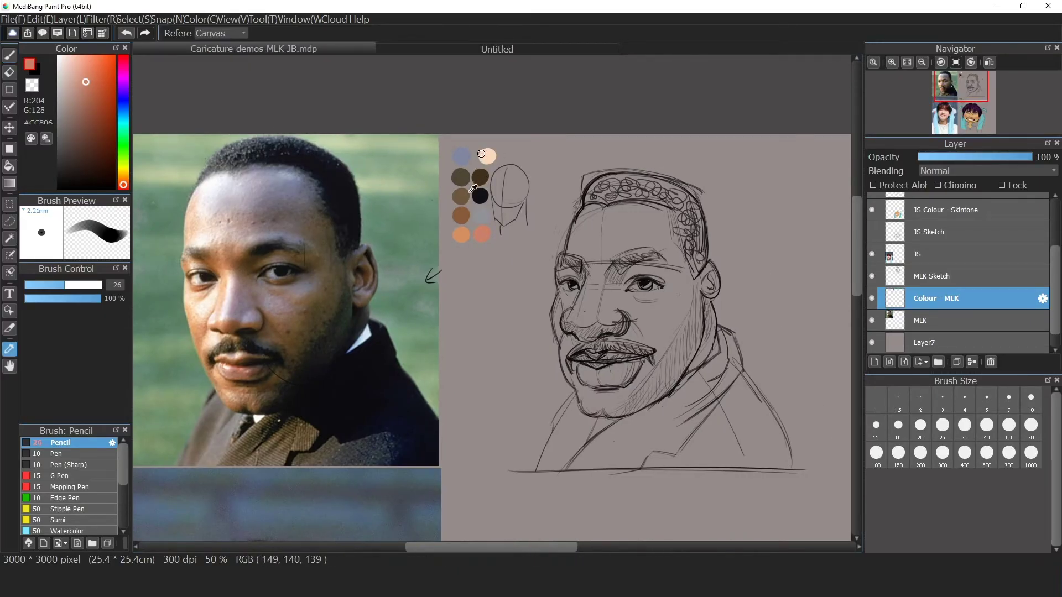
pyautogui.click(473, 199)
pyautogui.press('b')
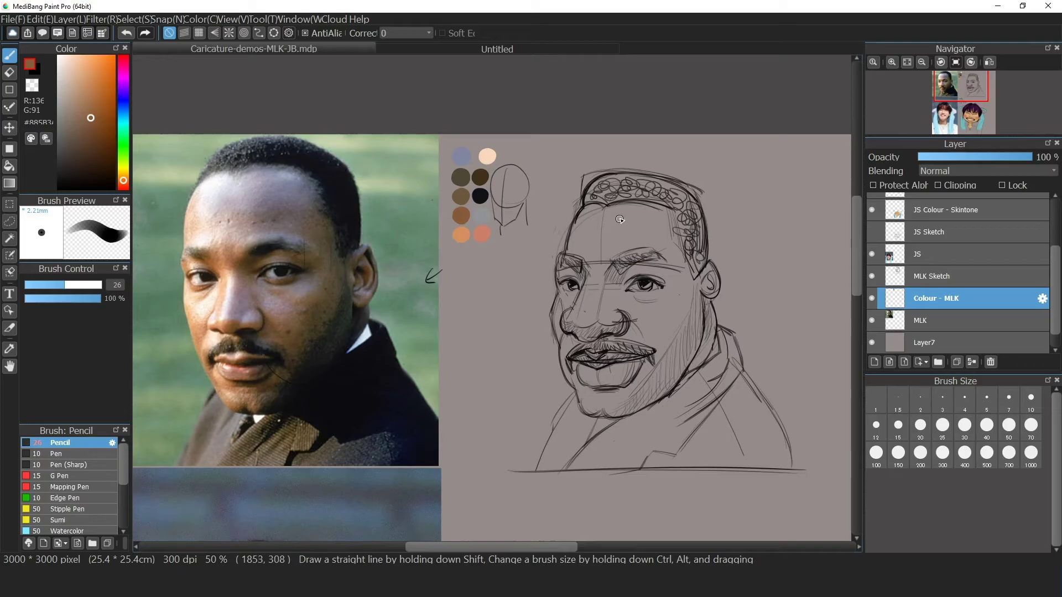
pyautogui.moveTo(538, 236)
pyautogui.mouseDown()
pyautogui.moveTo(589, 245)
pyautogui.moveTo(579, 242)
pyautogui.moveTo(585, 213)
pyautogui.moveTo(607, 218)
pyautogui.moveTo(590, 266)
pyautogui.moveTo(604, 262)
pyautogui.moveTo(595, 258)
pyautogui.moveTo(574, 284)
pyautogui.moveTo(562, 279)
pyautogui.moveTo(570, 265)
pyautogui.moveTo(573, 385)
pyautogui.moveTo(584, 300)
pyautogui.moveTo(622, 385)
pyautogui.moveTo(642, 303)
pyautogui.moveTo(658, 336)
pyautogui.moveTo(691, 326)
pyautogui.moveTo(697, 354)
pyautogui.moveTo(712, 342)
pyautogui.moveTo(699, 309)
pyautogui.moveTo(710, 329)
pyautogui.moveTo(705, 268)
pyautogui.moveTo(705, 298)
pyautogui.moveTo(683, 290)
pyautogui.moveTo(649, 304)
pyautogui.moveTo(609, 241)
pyautogui.moveTo(606, 271)
pyautogui.moveTo(676, 268)
pyautogui.moveTo(643, 243)
pyautogui.moveTo(591, 309)
pyautogui.moveTo(573, 244)
pyautogui.moveTo(589, 363)
pyautogui.moveTo(656, 389)
pyautogui.moveTo(623, 310)
pyautogui.moveTo(698, 351)
pyautogui.moveTo(616, 194)
pyautogui.moveTo(673, 195)
pyautogui.moveTo(693, 263)
pyautogui.moveTo(650, 259)
pyautogui.mouseUp()
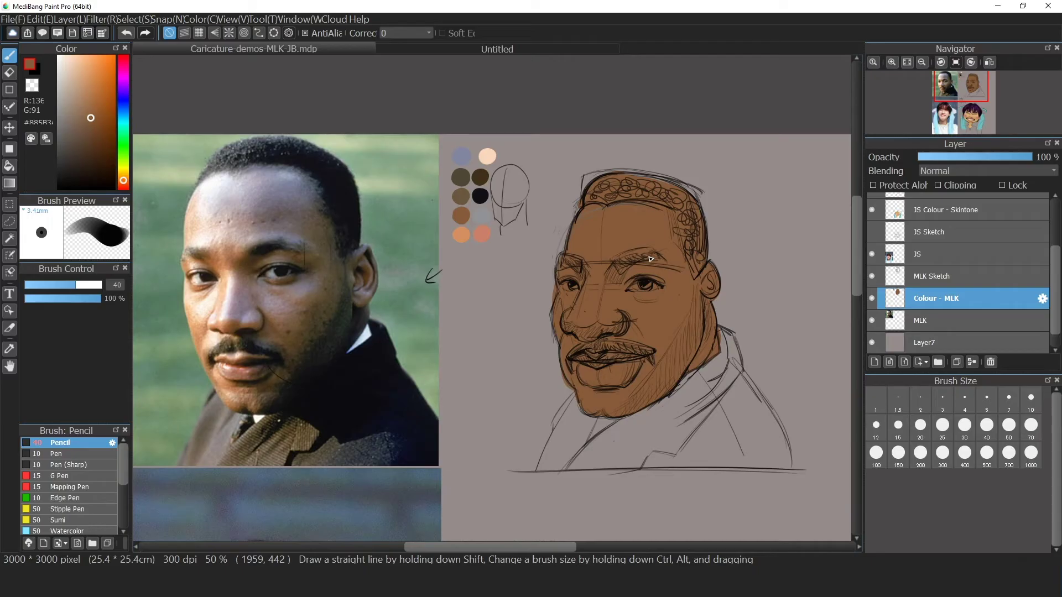
# Step: Duplicate the Colour - MLK layer and paint the hair, eyebrows, moustache and jaw shadow with the near-black sampled from the photo's hair
pyautogui.keyDown('alt'); pyautogui.click(350, 186); pyautogui.keyUp('alt')
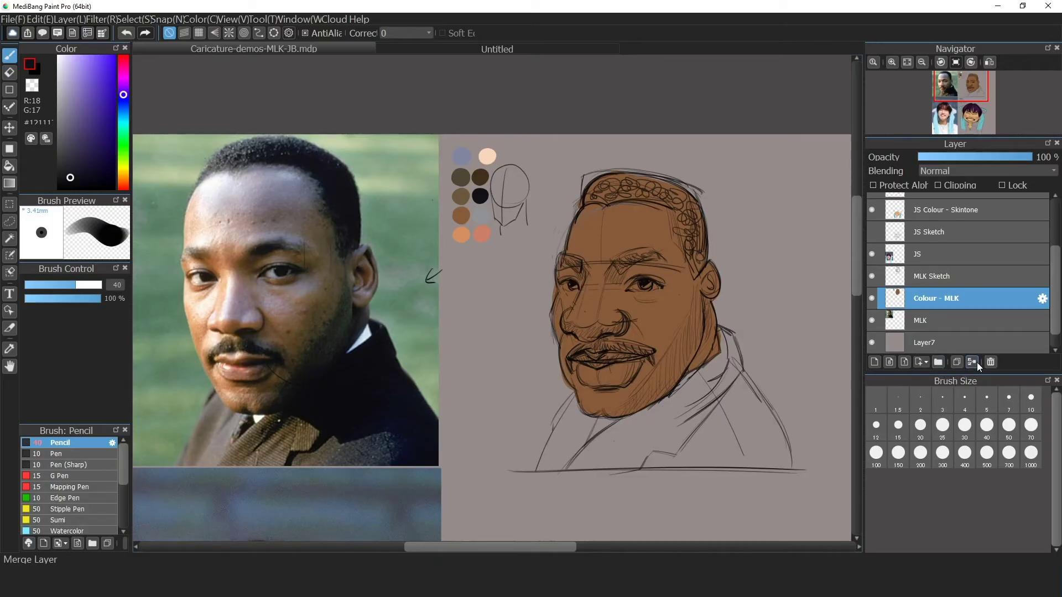
pyautogui.click(956, 363)
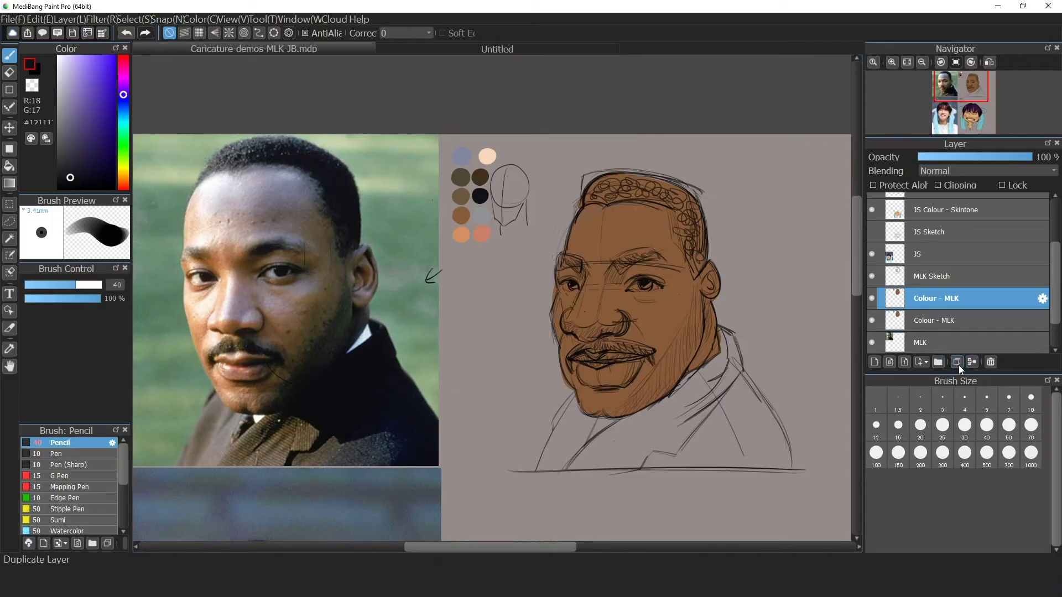
pyautogui.moveTo(614, 184)
pyautogui.mouseDown()
pyautogui.moveTo(673, 192)
pyautogui.moveTo(696, 244)
pyautogui.moveTo(693, 211)
pyautogui.moveTo(701, 256)
pyautogui.moveTo(683, 218)
pyautogui.mouseUp()
pyautogui.moveTo(685, 336)
pyautogui.mouseDown()
pyautogui.moveTo(664, 387)
pyautogui.moveTo(695, 318)
pyautogui.moveTo(674, 367)
pyautogui.moveTo(599, 410)
pyautogui.moveTo(681, 365)
pyautogui.moveTo(700, 332)
pyautogui.moveTo(681, 365)
pyautogui.moveTo(690, 318)
pyautogui.mouseUp()
pyautogui.moveTo(599, 349); pyautogui.dragTo(648, 352)
pyautogui.moveTo(649, 257)
pyautogui.mouseDown()
pyautogui.moveTo(623, 268)
pyautogui.moveTo(647, 258)
pyautogui.moveTo(661, 265)
pyautogui.mouseUp()
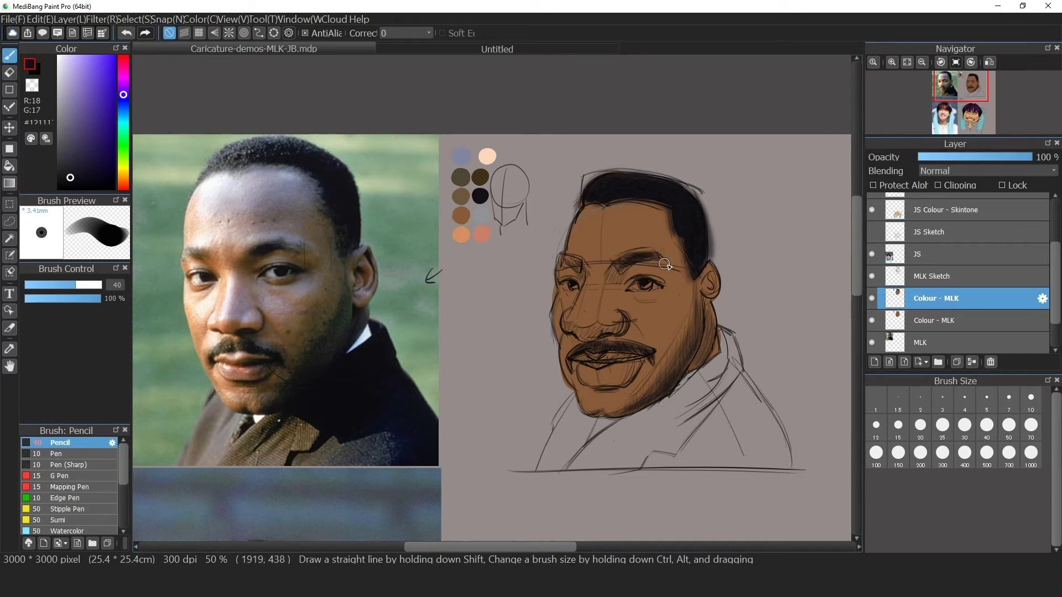
pyautogui.moveTo(564, 263); pyautogui.dragTo(568, 268)
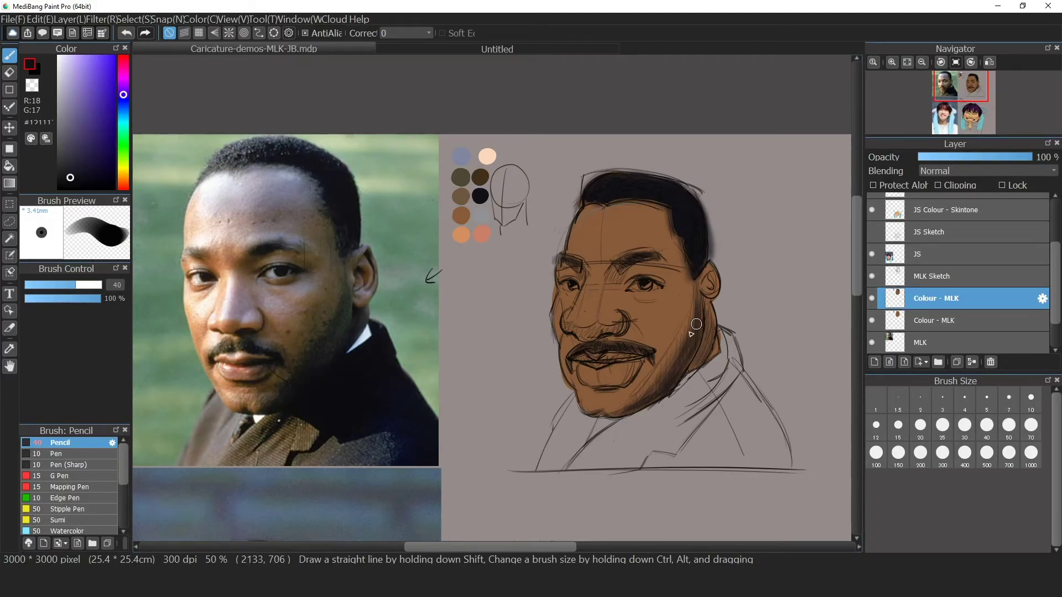
pyautogui.moveTo(682, 328); pyautogui.dragTo(617, 411)
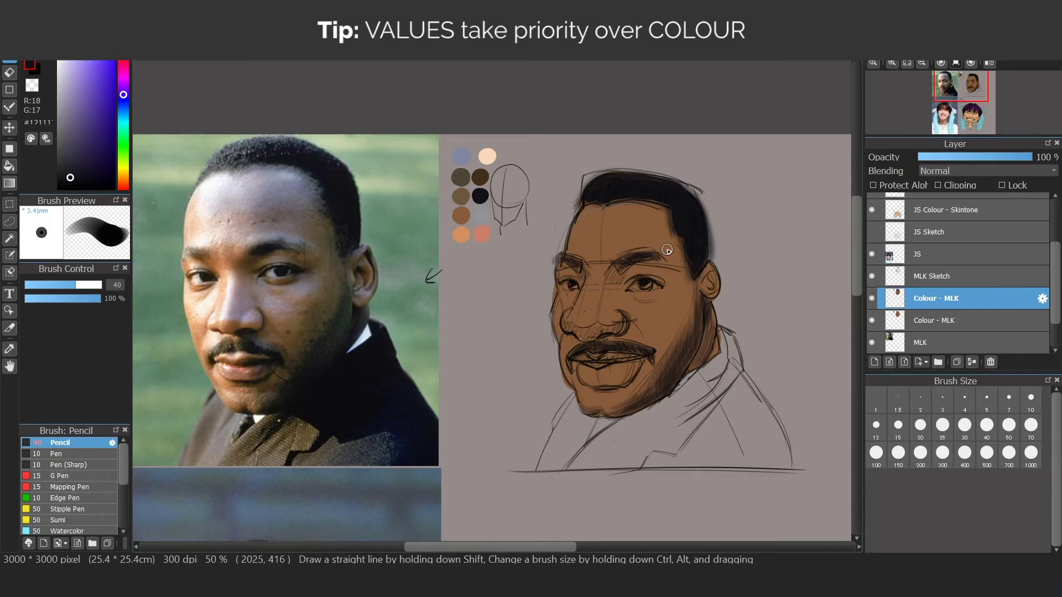
# Step: Rename the upper colour layer Colour - MLK (hair) and the lower one Colour - MLK - Base
pyautogui.doubleClick(952, 300)
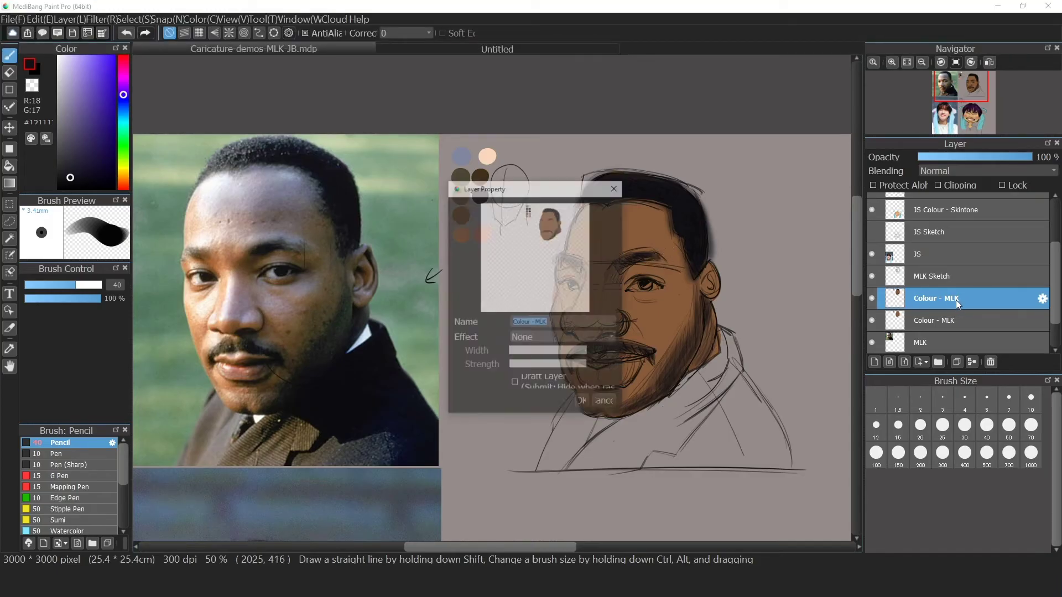
pyautogui.press('End')
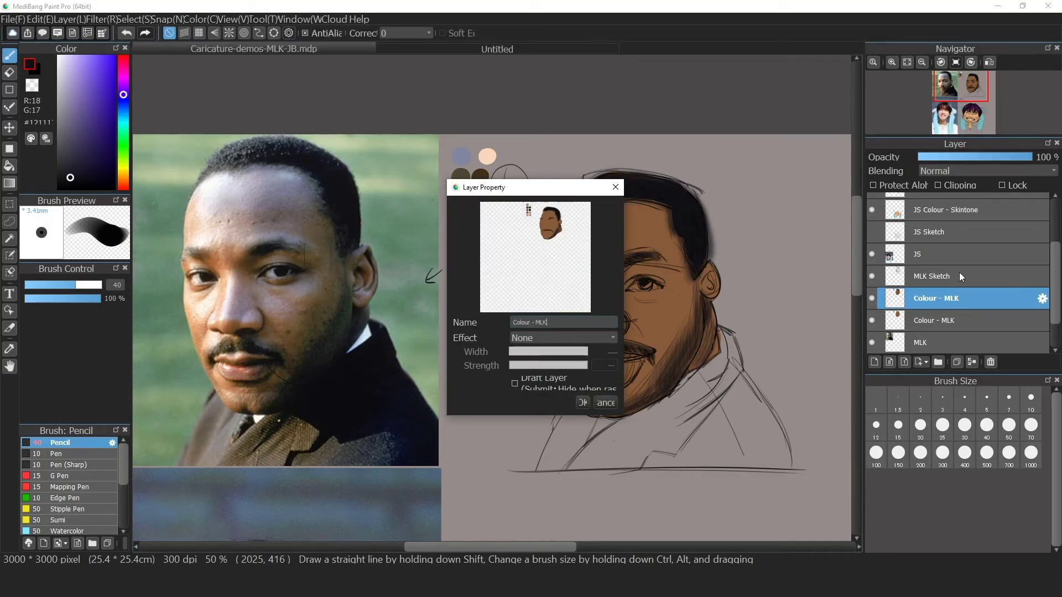
pyautogui.write('(')
pyautogui.press('Return')
pyautogui.doubleClick(967, 320)
pyautogui.press('End')
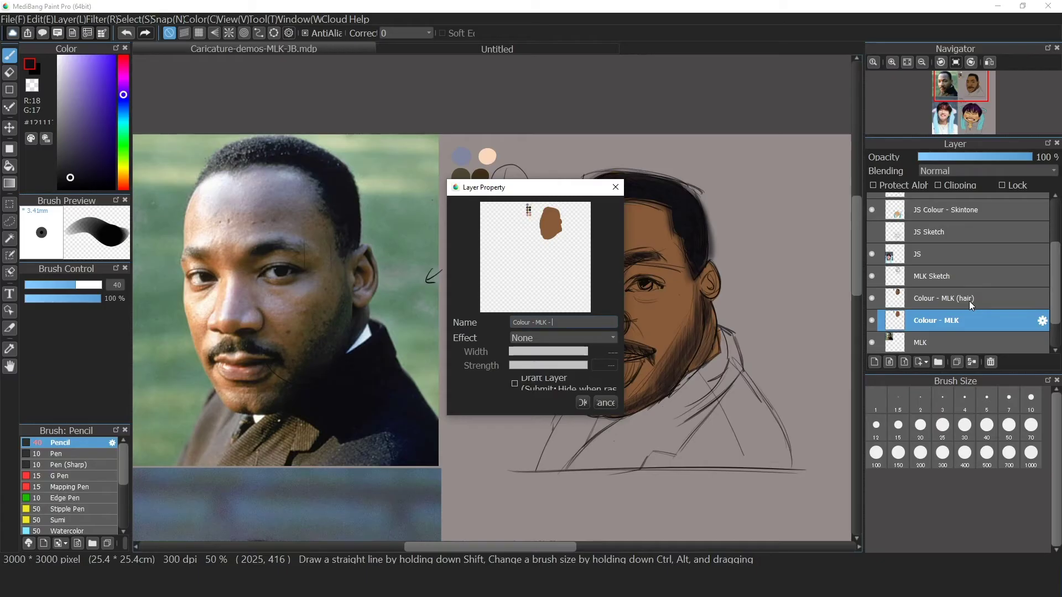
pyautogui.write('- Base')
pyautogui.press('Return')
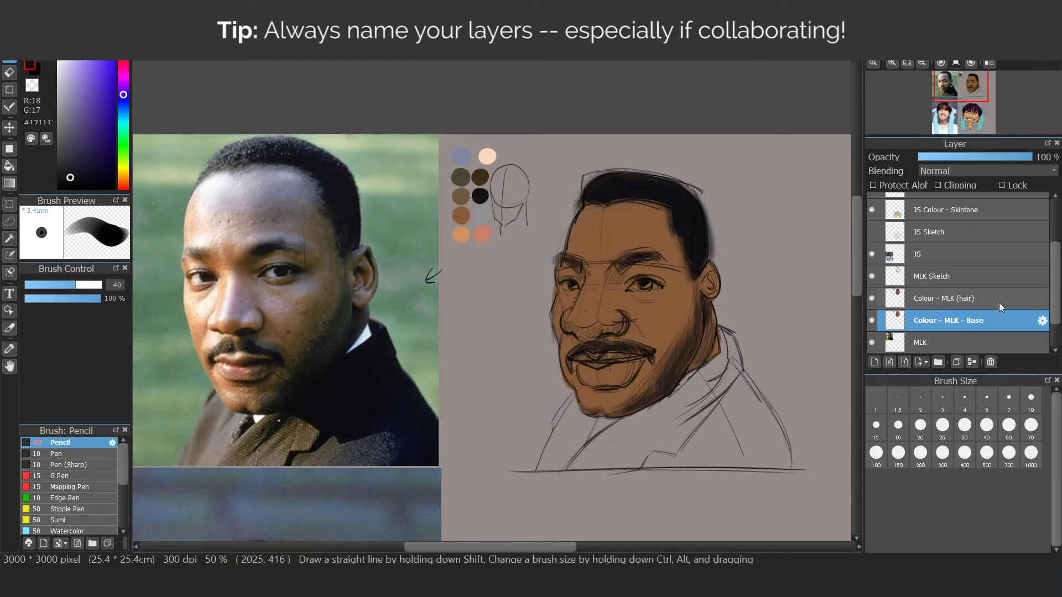
# Step: Add a layer named MLK - Colour-Details above the base layer and hide the hair layer
pyautogui.click(996, 301)
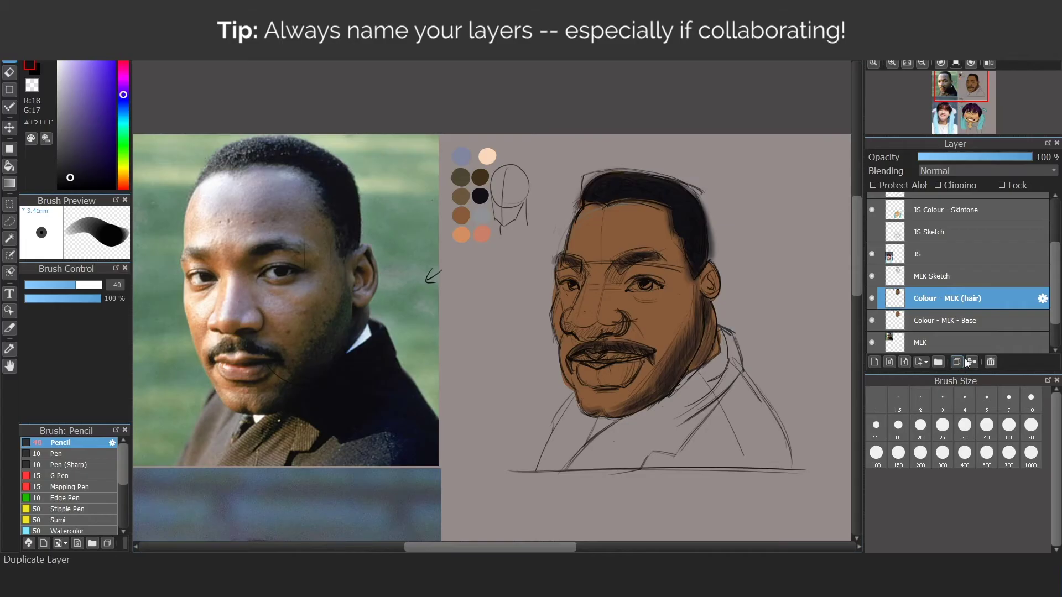
pyautogui.click(966, 323)
pyautogui.click(878, 364)
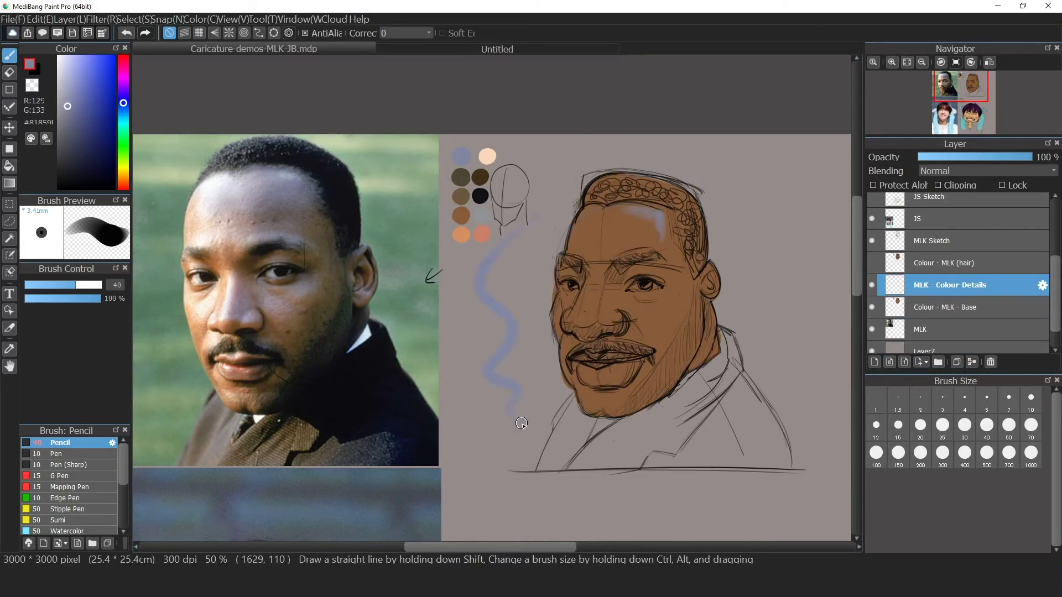
# Step: Paint bluish highlights on the forehead, nose, cheek and ear, with light and heavy pressure test strokes beside the head
pyautogui.moveTo(625, 221)
pyautogui.mouseDown()
pyautogui.moveTo(614, 309)
pyautogui.moveTo(653, 301)
pyautogui.moveTo(662, 325)
pyautogui.mouseUp()
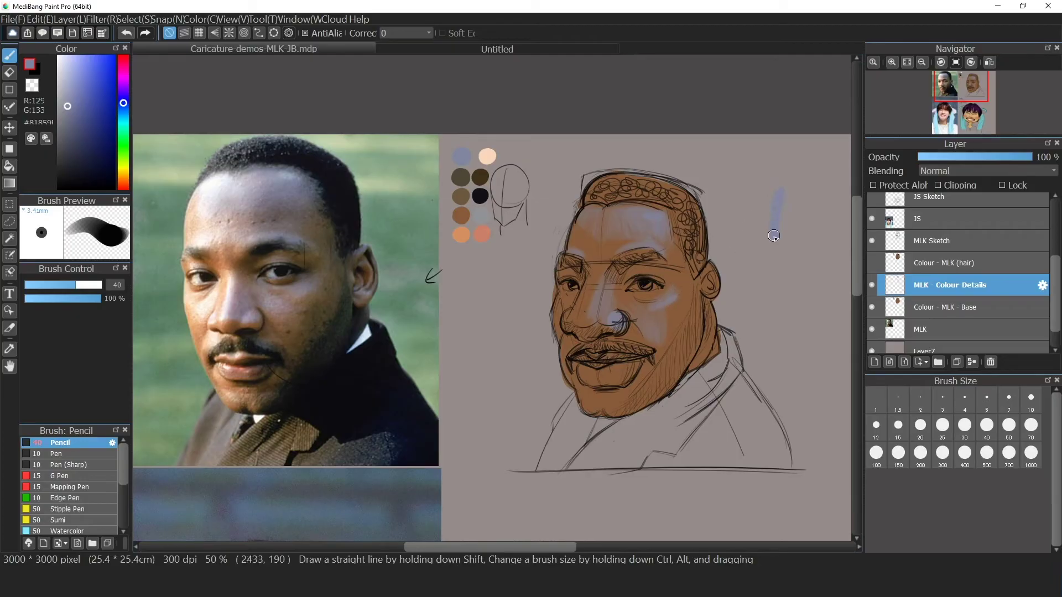
pyautogui.moveTo(812, 175)
pyautogui.mouseDown()
pyautogui.moveTo(800, 198)
pyautogui.moveTo(805, 285)
pyautogui.mouseUp()
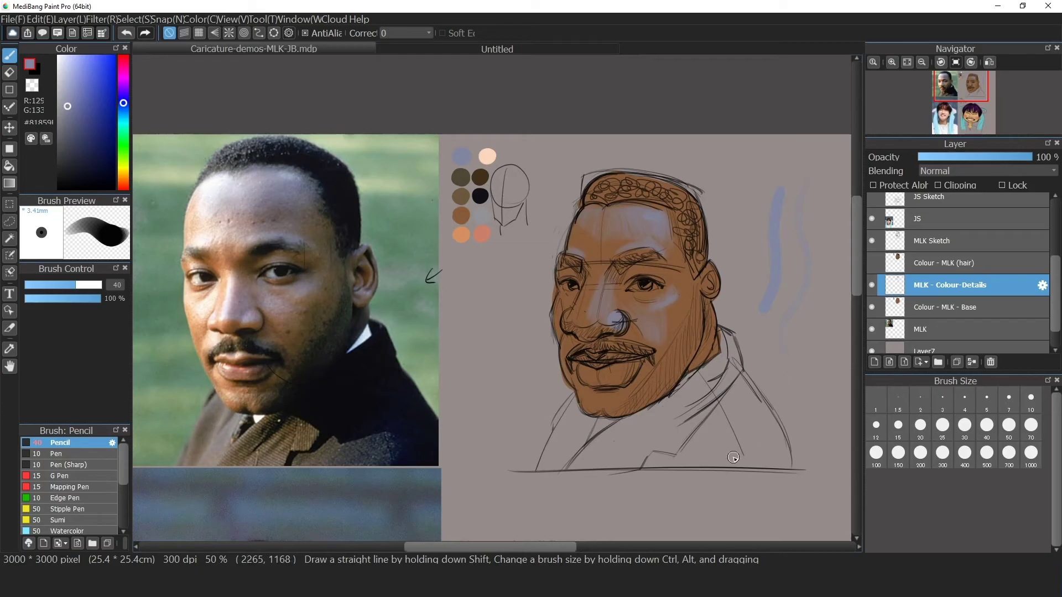
pyautogui.moveTo(702, 280); pyautogui.dragTo(708, 268)
pyautogui.moveTo(594, 324); pyautogui.dragTo(586, 331)
# Step: Shade the temple, cheek, jaw and neck with the dark olive-brown swatch colour
pyautogui.keyDown('alt'); pyautogui.click(460, 178); pyautogui.keyUp('alt')
pyautogui.moveTo(676, 264); pyautogui.dragTo(689, 327)
pyautogui.moveTo(690, 304); pyautogui.dragTo(671, 364)
pyautogui.moveTo(673, 324); pyautogui.dragTo(663, 364)
pyautogui.moveTo(700, 320); pyautogui.dragTo(691, 266)
pyautogui.moveTo(669, 367)
pyautogui.mouseDown()
pyautogui.moveTo(626, 407)
pyautogui.moveTo(700, 313)
pyautogui.mouseUp()
pyautogui.moveTo(695, 368); pyautogui.dragTo(712, 316)
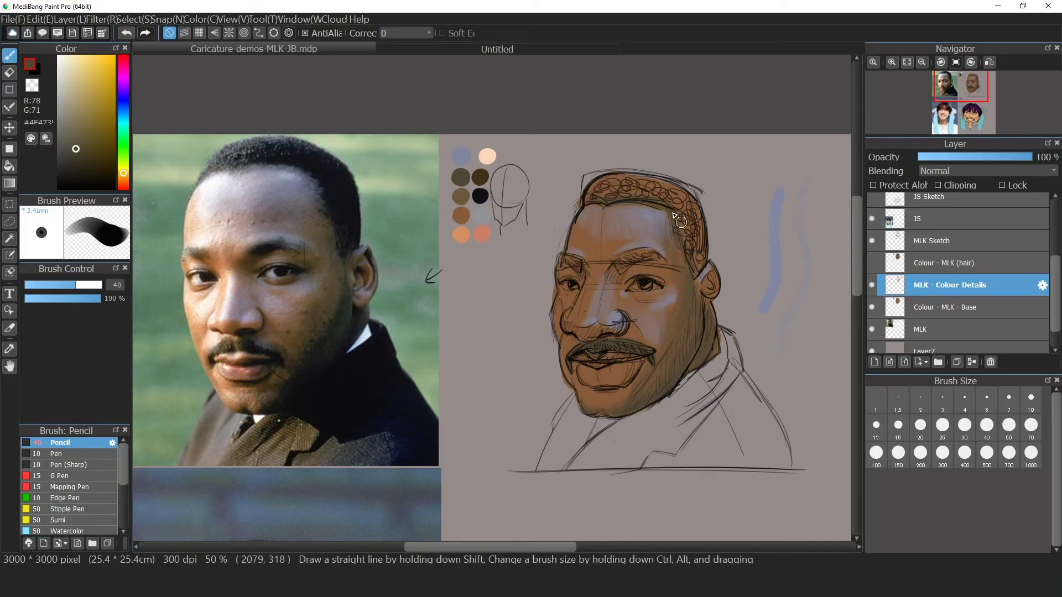
# Step: Fill the hair and both eyebrows with the same dark olive-brown tone
pyautogui.moveTo(635, 187)
pyautogui.mouseDown()
pyautogui.moveTo(601, 195)
pyautogui.moveTo(653, 194)
pyautogui.moveTo(644, 187)
pyautogui.moveTo(685, 217)
pyautogui.moveTo(678, 201)
pyautogui.moveTo(701, 265)
pyautogui.mouseUp()
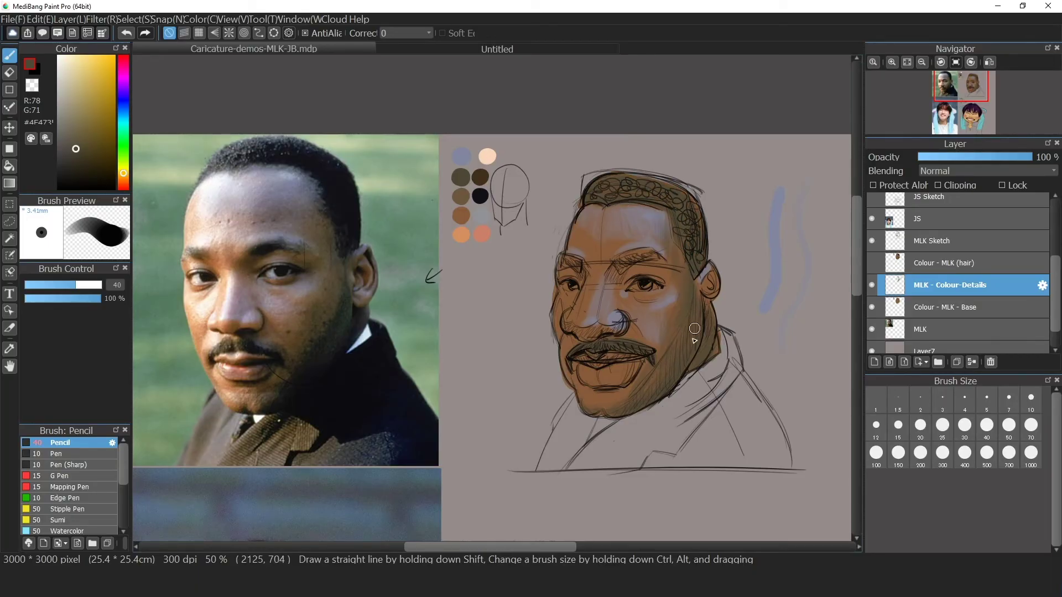
pyautogui.moveTo(644, 257); pyautogui.dragTo(662, 259)
pyautogui.moveTo(579, 264); pyautogui.dragTo(559, 263)
pyautogui.moveTo(623, 269); pyautogui.dragTo(654, 256)
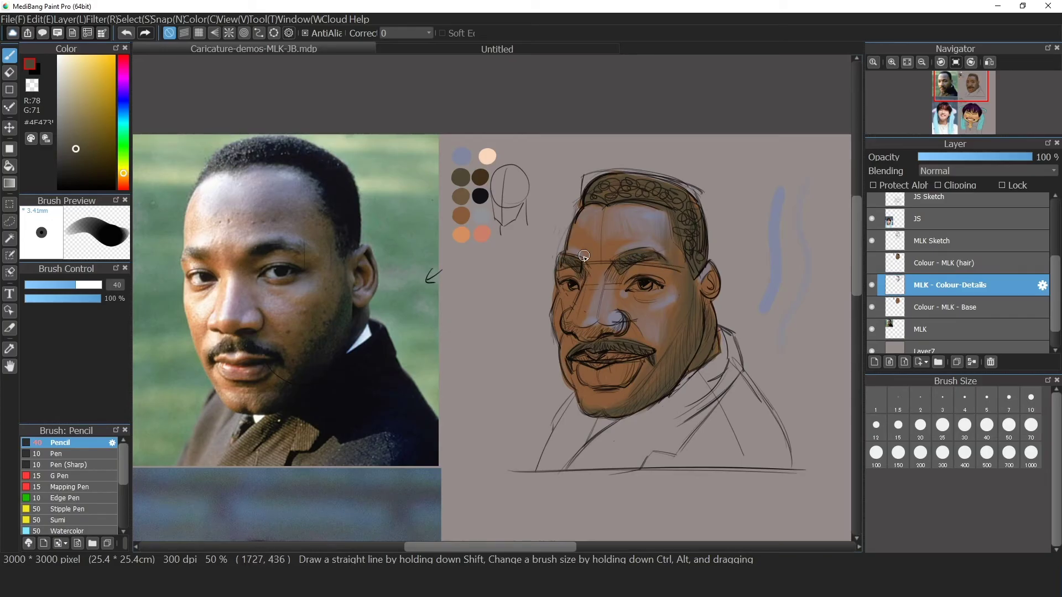
# Step: Reduce the brush size to 17 and shade the upper lip and mouth line with a tone sampled from the mouth
pyautogui.keyDown('alt'); pyautogui.click(627, 357); pyautogui.keyUp('alt')
pyautogui.press('[')
pyautogui.press('[')
pyautogui.press('[')
pyautogui.press('[')
pyautogui.press('[')
pyautogui.press('[')
pyautogui.press('[')
pyautogui.moveTo(633, 358)
pyautogui.mouseDown()
pyautogui.moveTo(590, 361)
pyautogui.moveTo(584, 384)
pyautogui.mouseUp()
pyautogui.moveTo(637, 364)
pyautogui.mouseDown()
pyautogui.moveTo(619, 383)
pyautogui.moveTo(628, 368)
pyautogui.mouseUp()
# Step: Colour the lips with the pink swatch tone and shade them with a darker red variation of it
pyautogui.keyDown('alt'); pyautogui.click(482, 233); pyautogui.keyUp('alt')
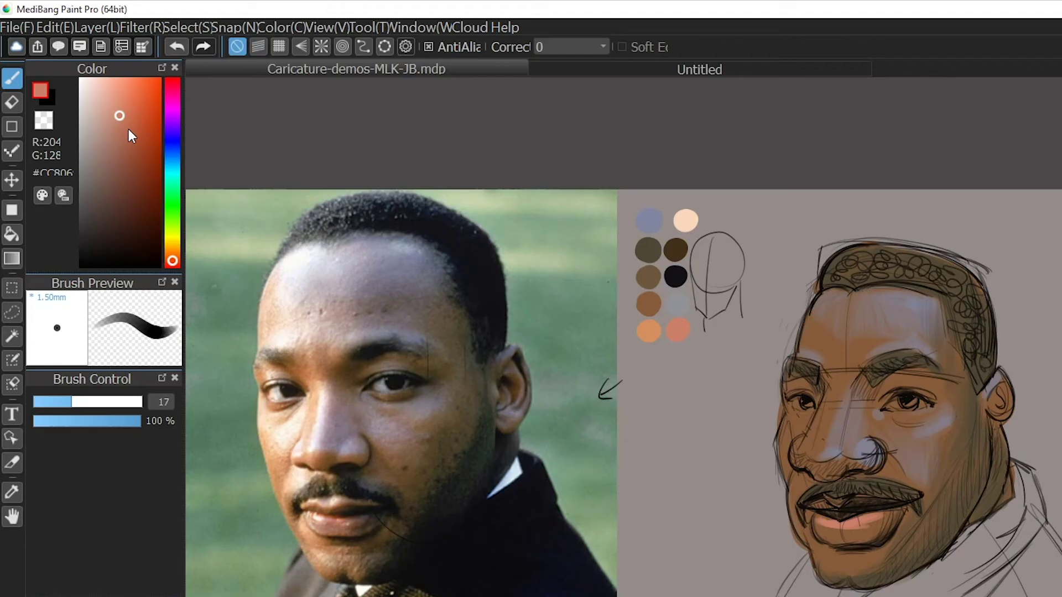
pyautogui.click(146, 160)
pyautogui.moveTo(147, 160)
pyautogui.mouseDown()
pyautogui.moveTo(116, 116)
pyautogui.moveTo(121, 157)
pyautogui.moveTo(145, 180)
pyautogui.mouseUp()
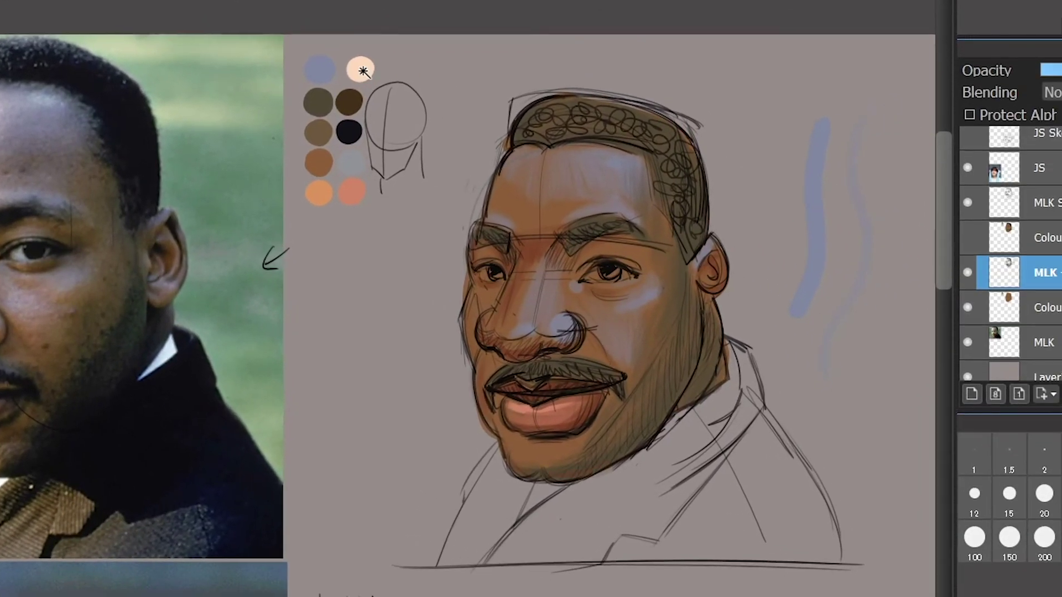
# Step: Paint pale peach highlights on the forehead, nose bridge, cheek and mouth area using the peach swatch colour
pyautogui.keyDown('alt'); pyautogui.click(362, 71); pyautogui.keyUp('alt')
pyautogui.moveTo(521, 163); pyautogui.dragTo(500, 221)
pyautogui.moveTo(528, 268); pyautogui.dragTo(514, 329)
pyautogui.moveTo(473, 288); pyautogui.dragTo(476, 329)
pyautogui.moveTo(487, 357); pyautogui.dragTo(483, 388)
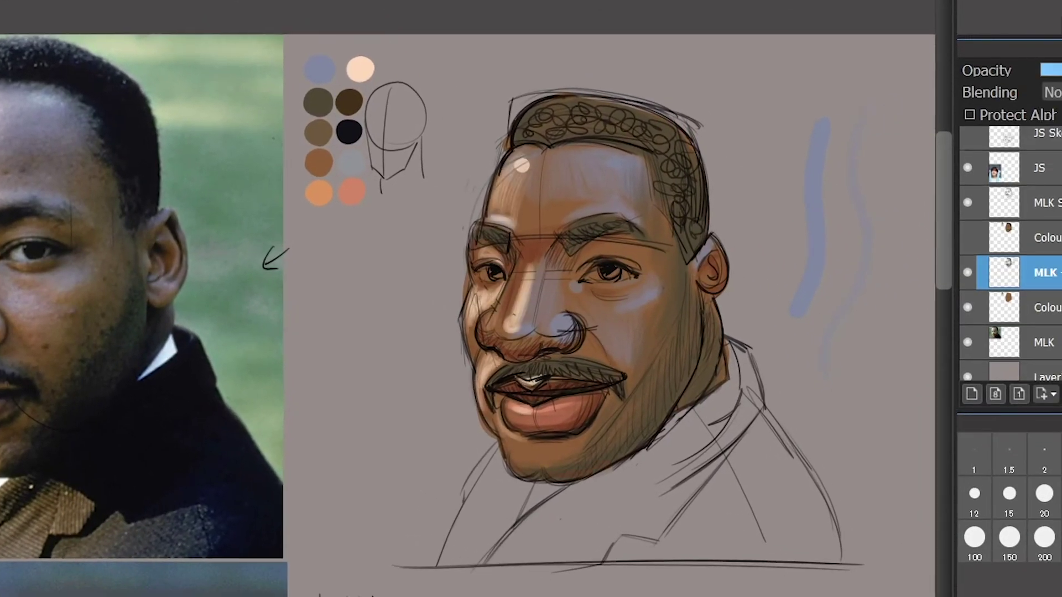
pyautogui.moveTo(523, 166); pyautogui.dragTo(506, 213)
pyautogui.moveTo(515, 446); pyautogui.dragTo(572, 456)
pyautogui.moveTo(519, 276); pyautogui.dragTo(513, 327)
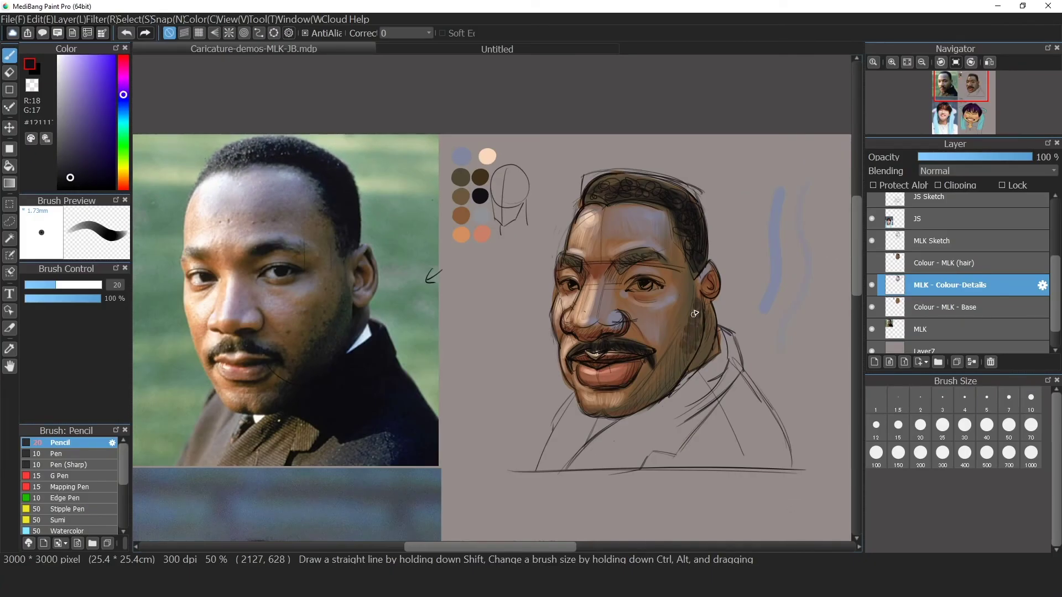
# Step: Dab near-black stubble along the cheek and jaw, and undo the last stroke on the eyebrow
pyautogui.moveTo(694, 314)
pyautogui.mouseDown()
pyautogui.moveTo(690, 342)
pyautogui.moveTo(690, 327)
pyautogui.moveTo(671, 365)
pyautogui.moveTo(692, 353)
pyautogui.moveTo(684, 366)
pyautogui.moveTo(644, 400)
pyautogui.moveTo(705, 316)
pyautogui.moveTo(674, 380)
pyautogui.moveTo(624, 414)
pyautogui.moveTo(664, 384)
pyautogui.mouseUp()
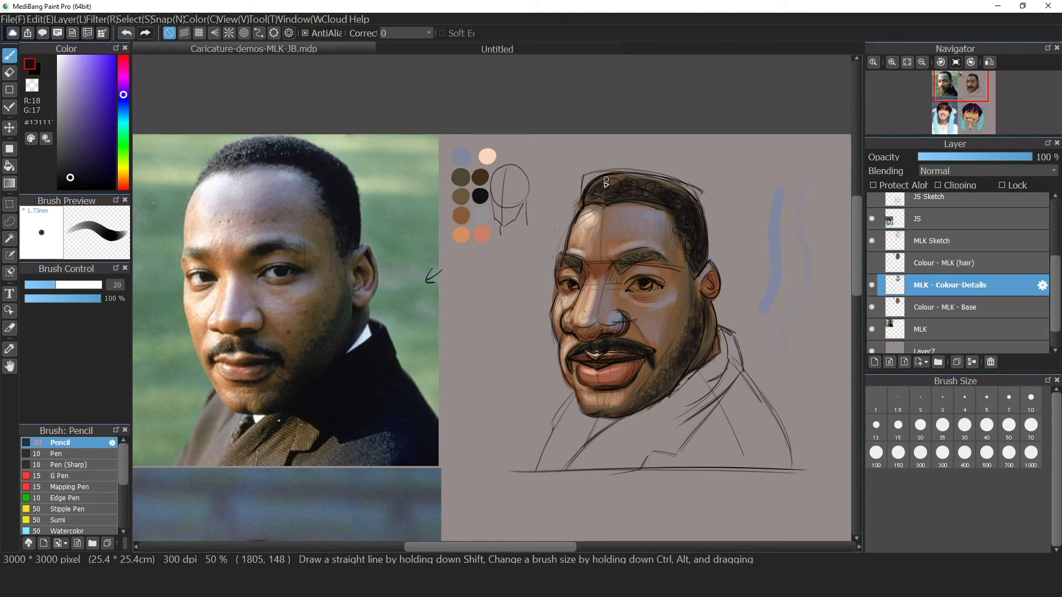
pyautogui.moveTo(675, 265); pyautogui.dragTo(657, 265)
pyautogui.hotkey('ctrl', 'z')
pyautogui.scroll(2, 657, 265)
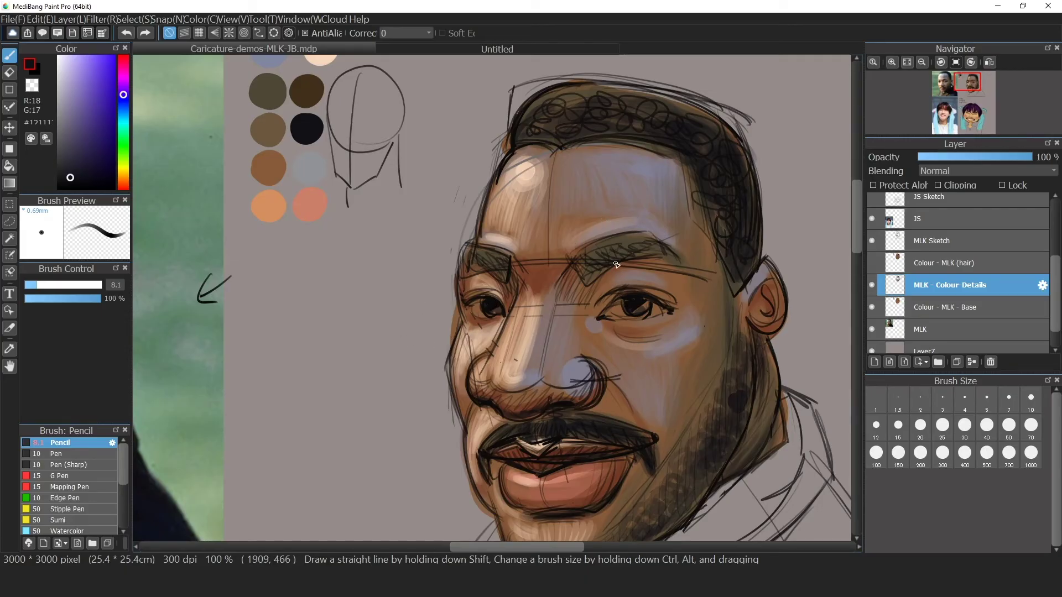
# Step: Blend the skin tones on the forehead and face with the Blur brush at size 50 and the Smudge brush at size 70
pyautogui.press('space')
pyautogui.moveTo(589, 265)
pyautogui.mouseDown()
pyautogui.moveTo(612, 268)
pyautogui.moveTo(670, 231)
pyautogui.moveTo(715, 234)
pyautogui.moveTo(643, 237)
pyautogui.moveTo(633, 221)
pyautogui.mouseUp()
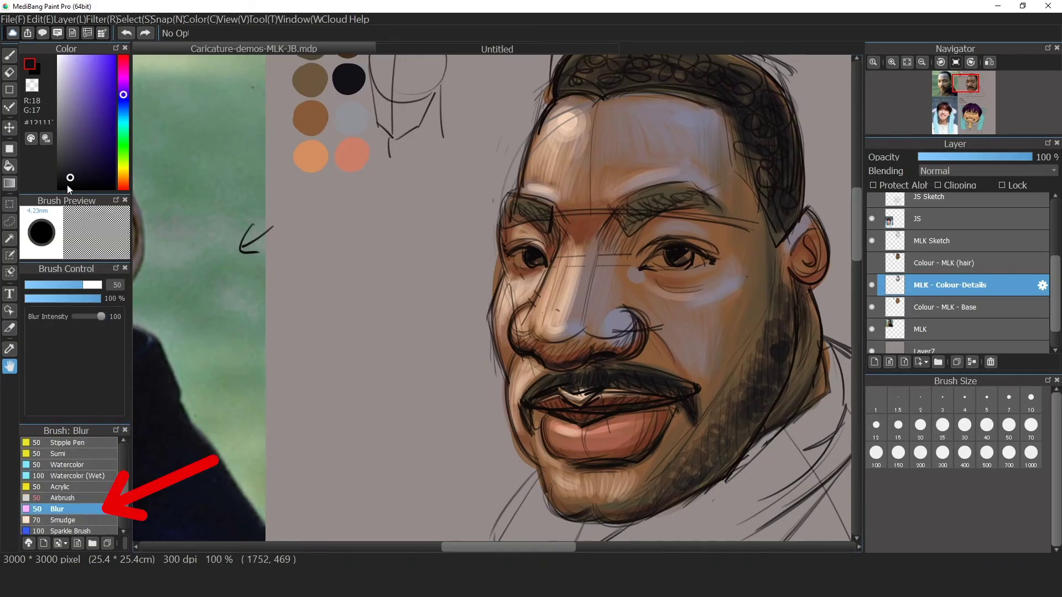
pyautogui.press('b')
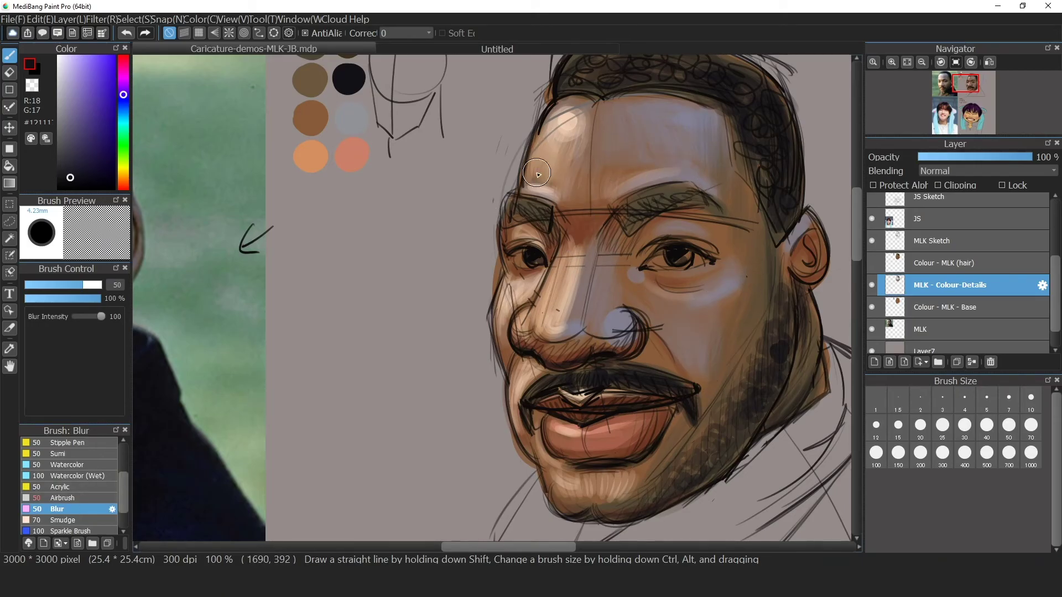
pyautogui.click(87, 520)
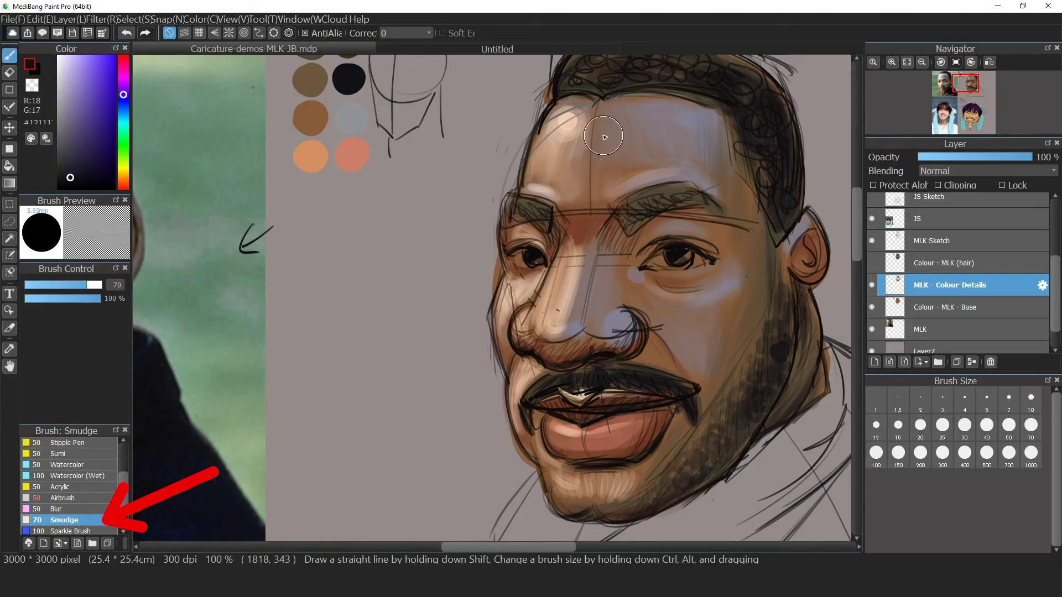
pyautogui.moveTo(580, 203)
pyautogui.mouseDown()
pyautogui.moveTo(555, 211)
pyautogui.moveTo(568, 193)
pyautogui.moveTo(599, 194)
pyautogui.moveTo(669, 135)
pyautogui.moveTo(749, 203)
pyautogui.mouseUp()
pyautogui.click(57, 509)
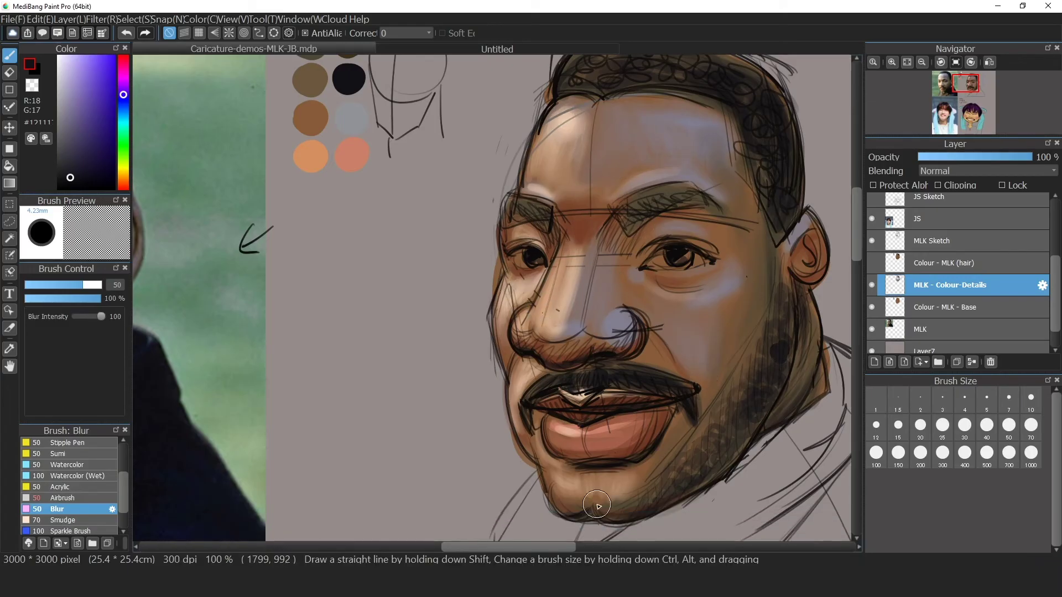
# Step: Toggle the visibility of the MLK Sketch and Colour - MLK (hair) layers to examine the painted colours with and without them
pyautogui.click(873, 241)
pyautogui.click(873, 241)
pyautogui.click(872, 241)
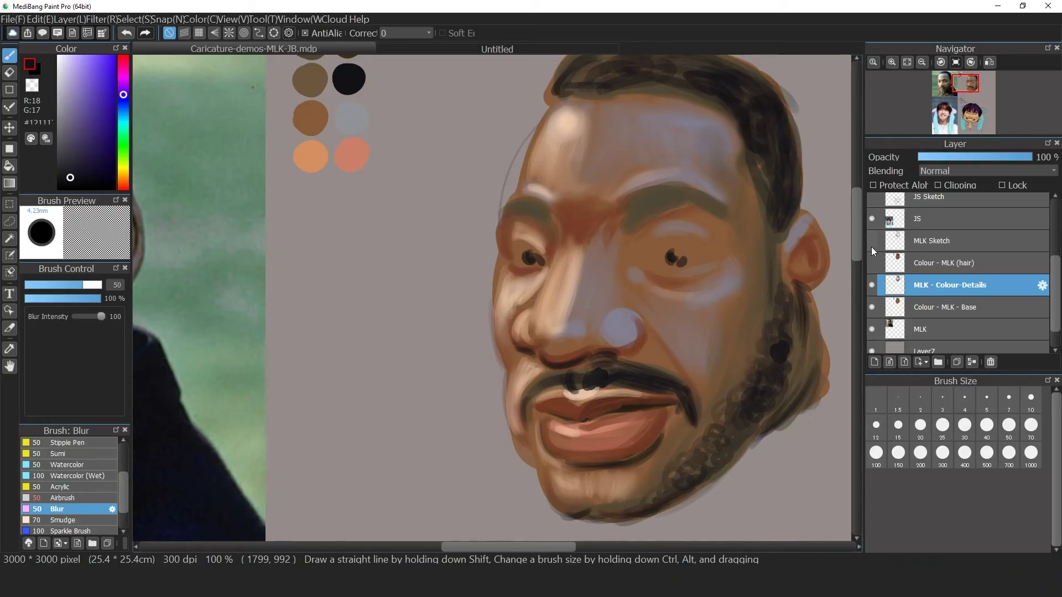
pyautogui.click(875, 242)
pyautogui.click(875, 241)
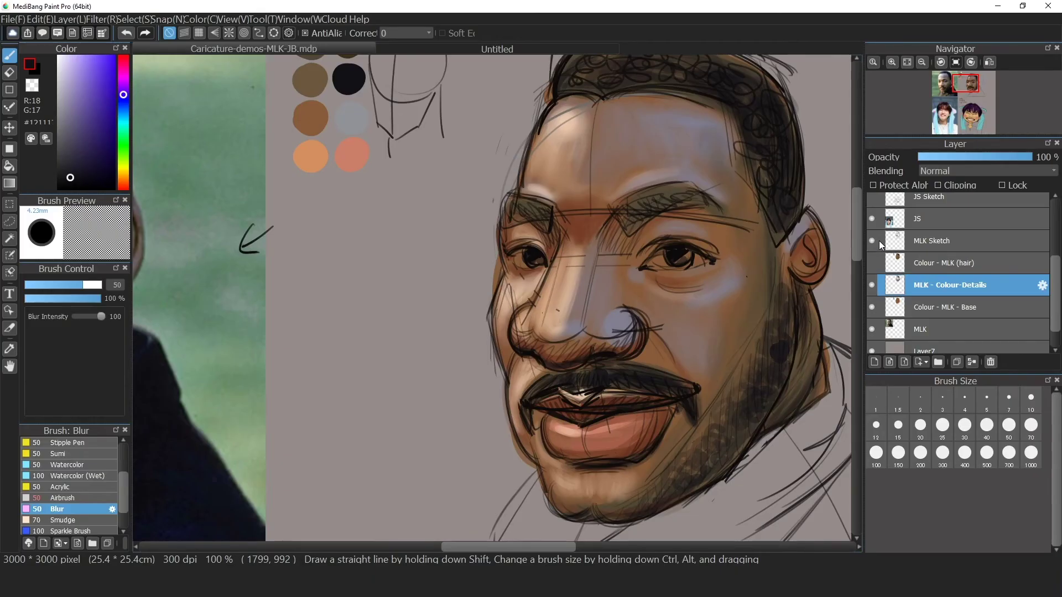
pyautogui.click(879, 240)
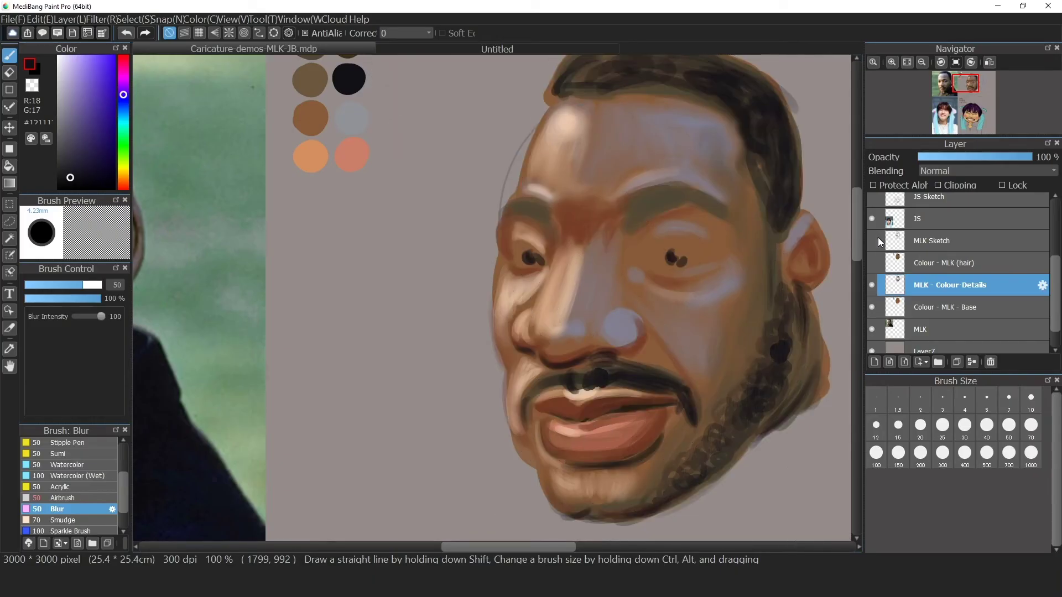
pyautogui.click(873, 262)
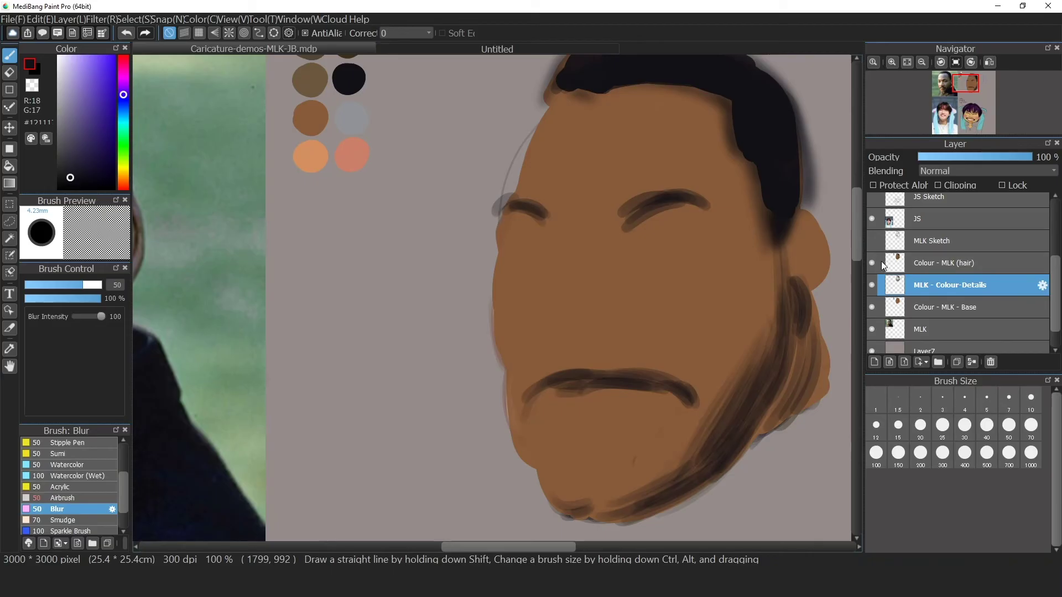
pyautogui.click(879, 262)
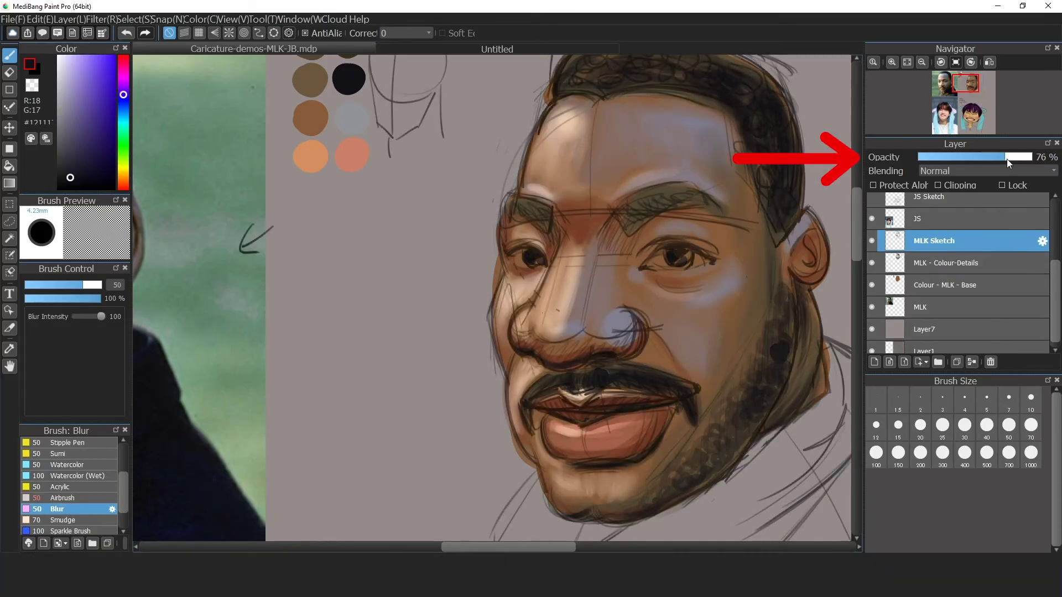
# Step: Lower the opacity of the MLK Sketch layer to 52%
pyautogui.moveTo(1007, 158); pyautogui.dragTo(951, 162)
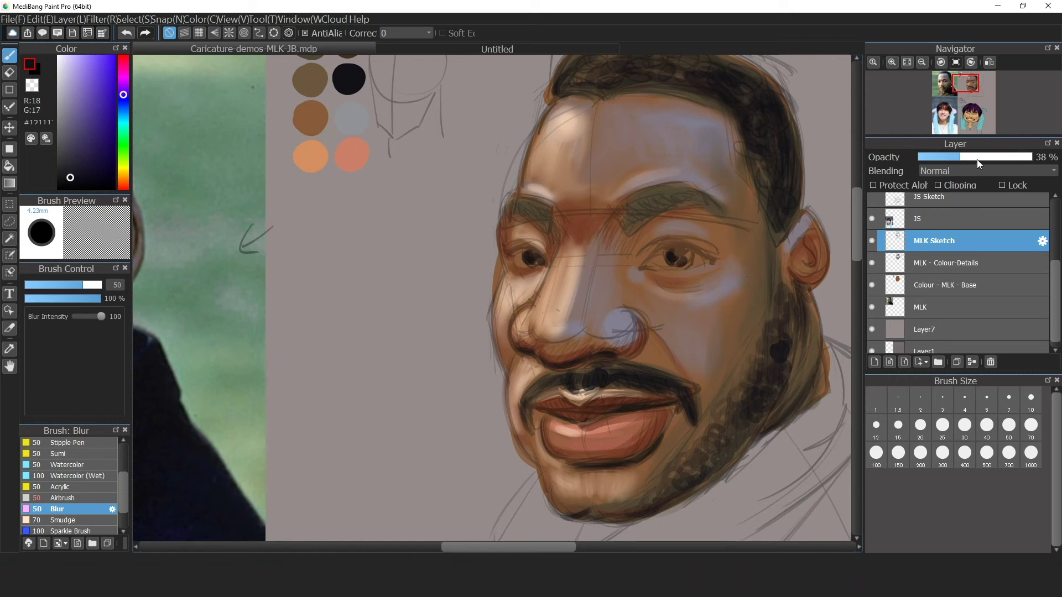
pyautogui.click(972, 159)
pyautogui.moveTo(971, 158); pyautogui.dragTo(944, 161)
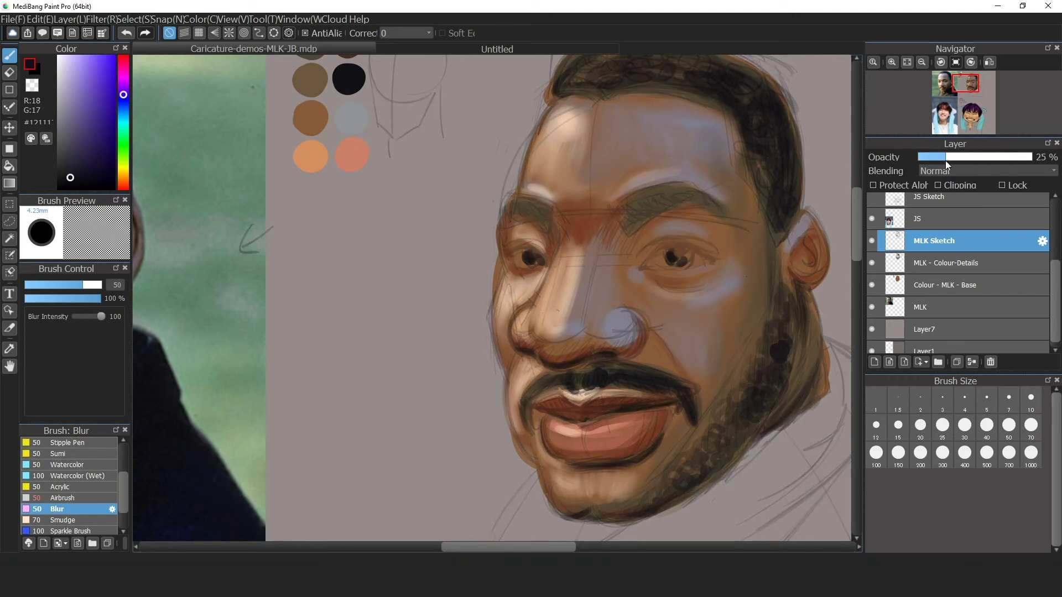
pyautogui.click(977, 160)
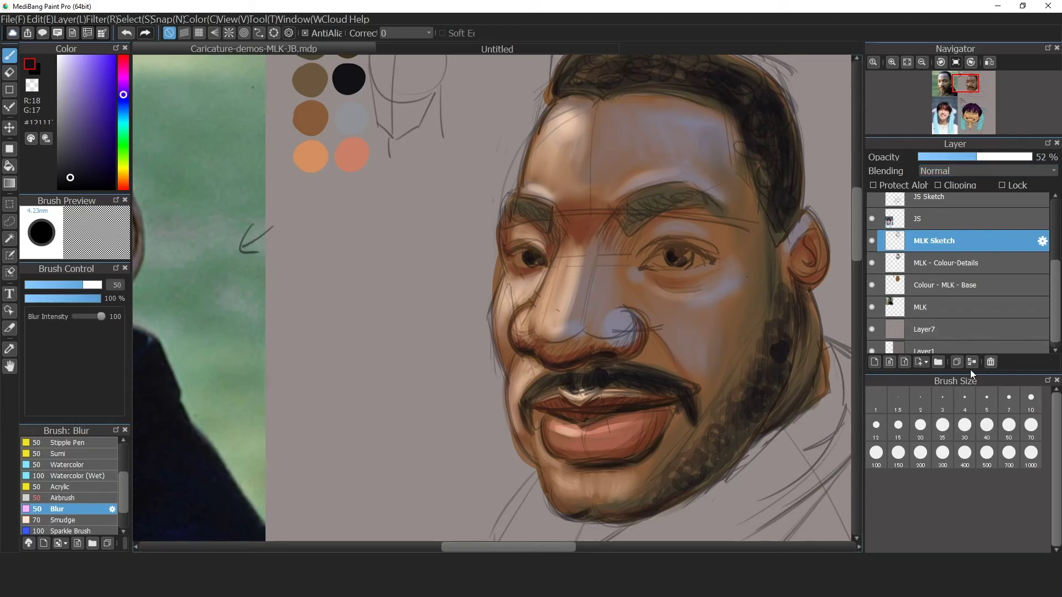
# Step: Add a new layer above MLK Sketch and name it Line Art
pyautogui.click(875, 363)
pyautogui.doubleClick(931, 244)
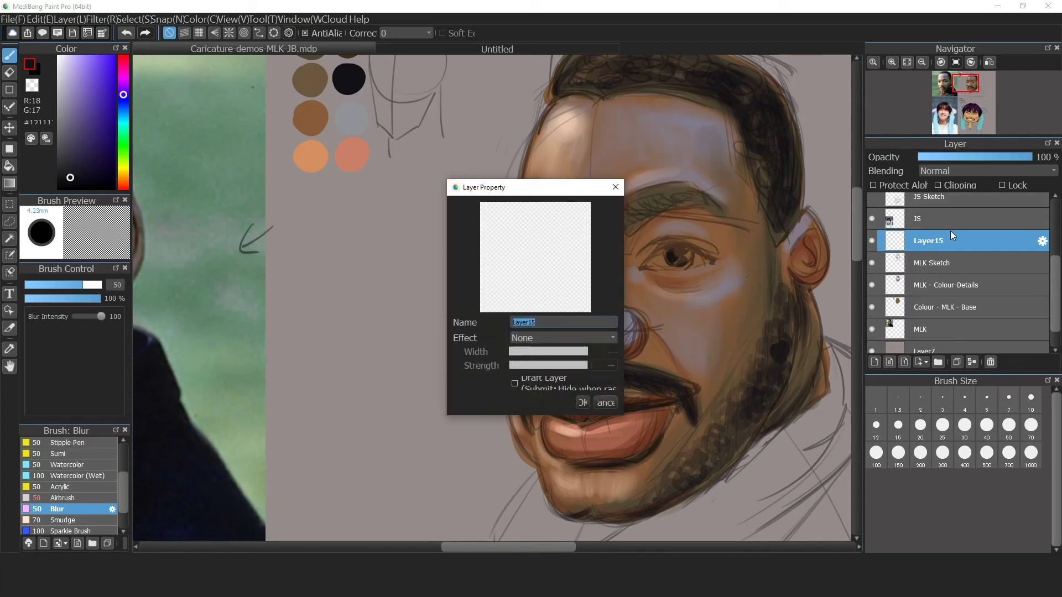
pyautogui.write('L')
pyautogui.write('t')
pyautogui.press('Return')
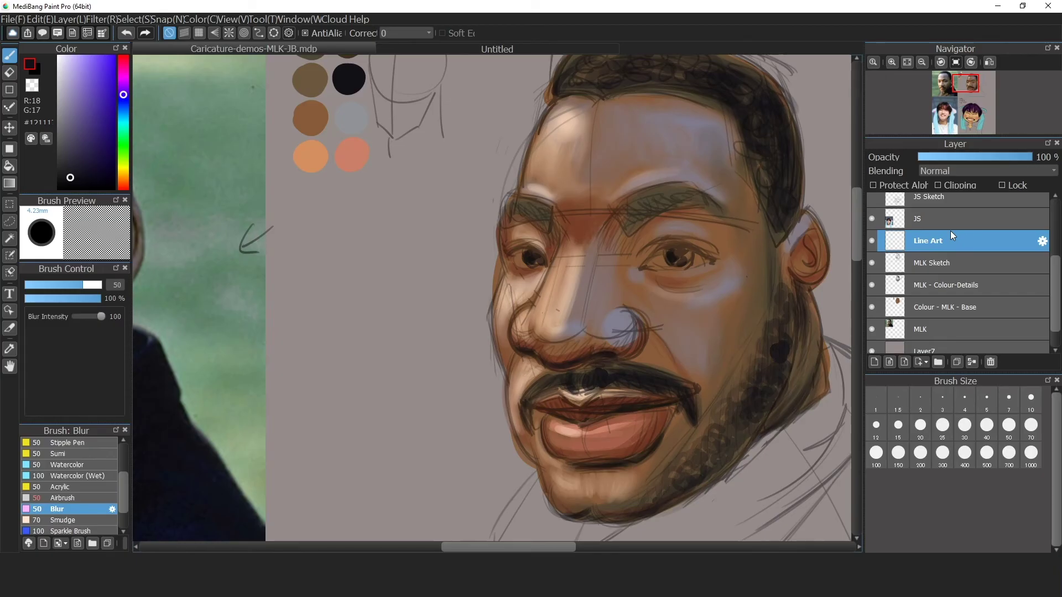
pyautogui.moveTo(1057, 272); pyautogui.dragTo(1059, 257)
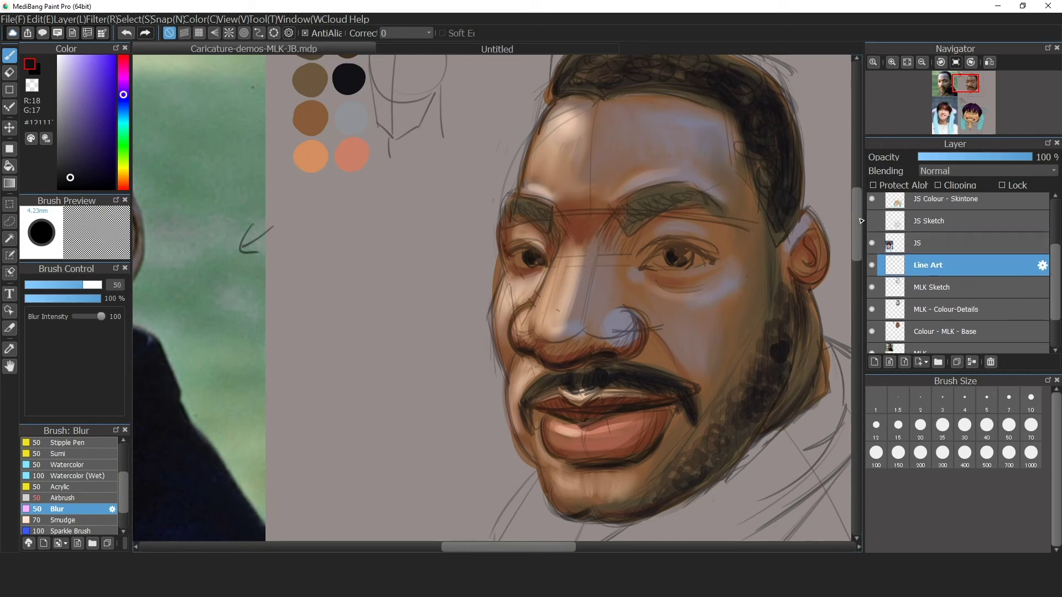
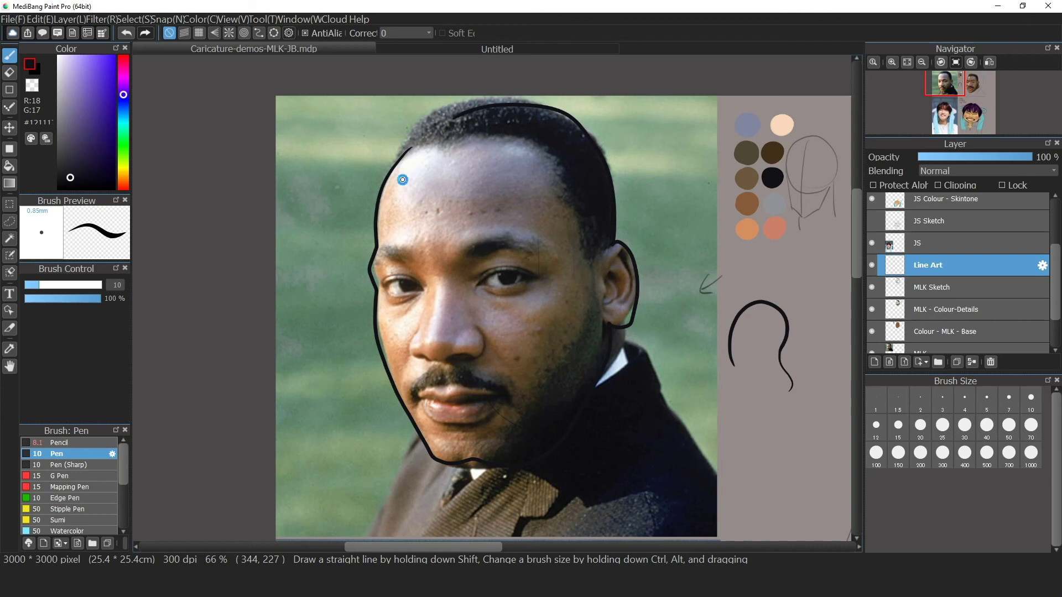
# Step: Undo the practice outline on the reference photo and retrace the face contour, nostrils and ear with size 10 Pen lines of varying thickness
pyautogui.hotkey('ctrl', 'z')
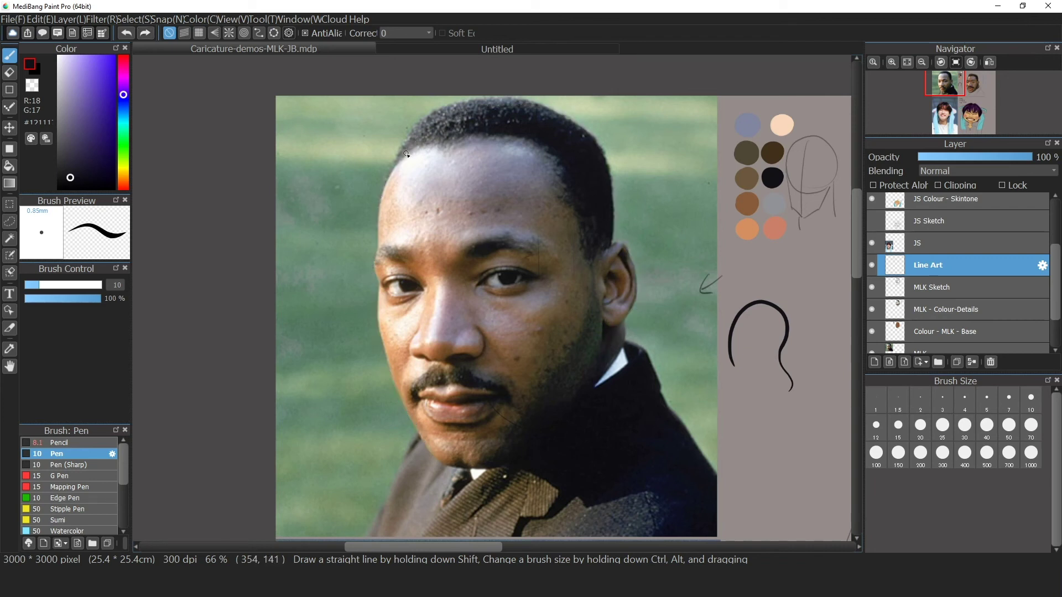
pyautogui.moveTo(407, 151); pyautogui.dragTo(380, 211)
pyautogui.moveTo(372, 265); pyautogui.dragTo(371, 273)
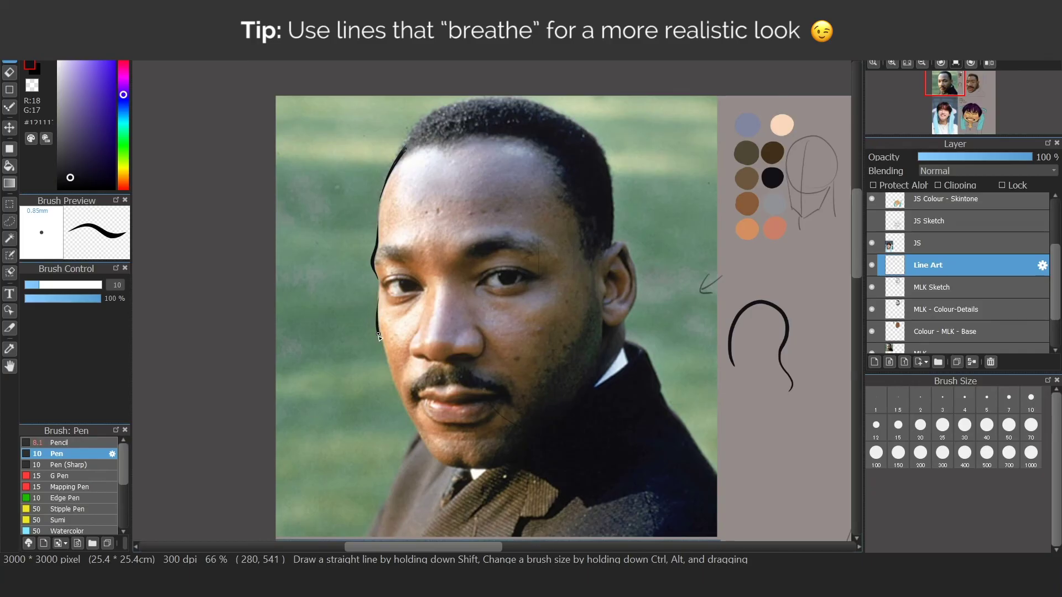
pyautogui.moveTo(378, 334); pyautogui.dragTo(391, 366)
pyautogui.moveTo(409, 349); pyautogui.dragTo(466, 357)
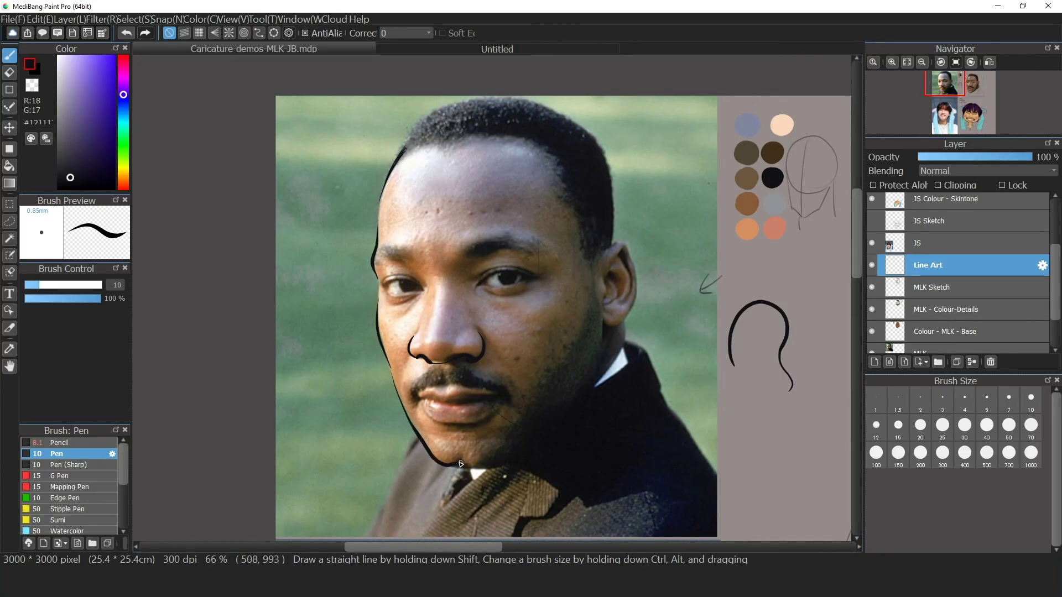
pyautogui.moveTo(461, 463); pyautogui.dragTo(490, 468)
pyautogui.moveTo(491, 468); pyautogui.dragTo(509, 468)
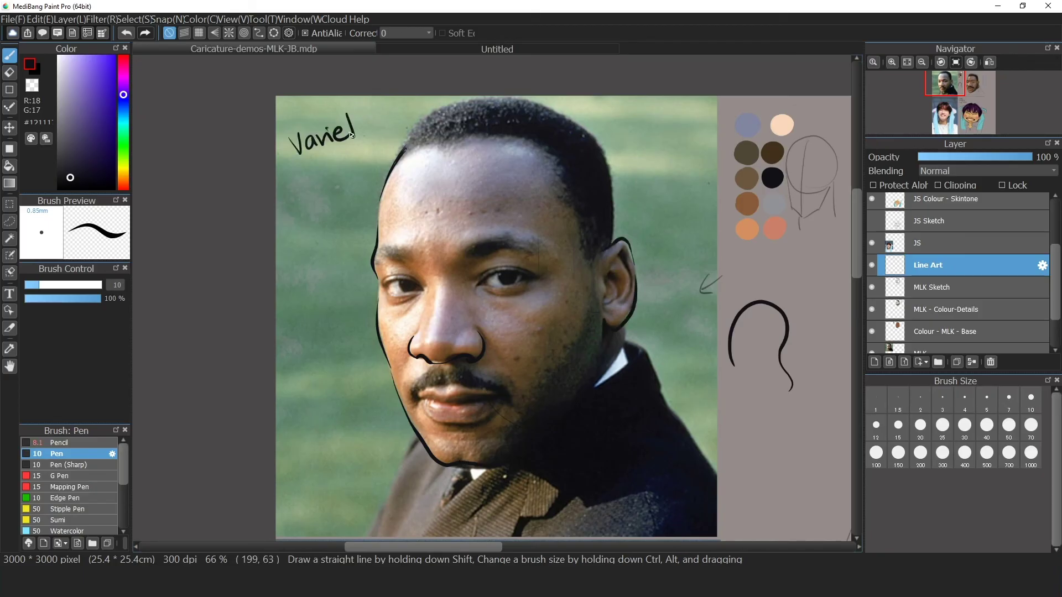
# Step: Handwrite the note "line variety" on the reference photo and draw a tapered curved line beside the face
pyautogui.moveTo(343, 132); pyautogui.dragTo(361, 125)
pyautogui.moveTo(360, 122)
pyautogui.mouseDown()
pyautogui.moveTo(377, 142)
pyautogui.moveTo(363, 149)
pyautogui.mouseUp()
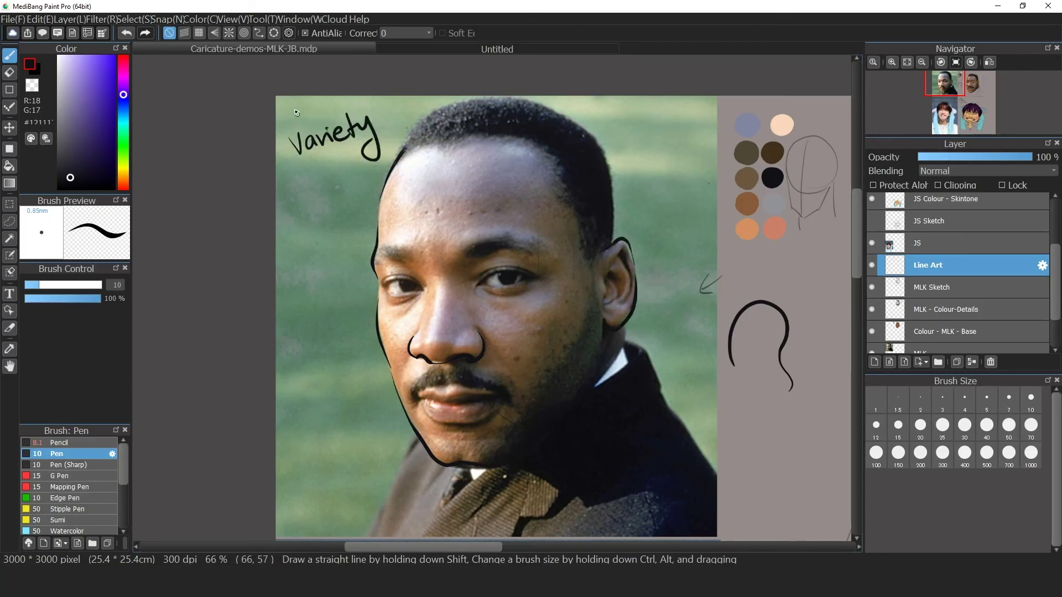
pyautogui.moveTo(294, 108); pyautogui.dragTo(301, 122)
pyautogui.moveTo(306, 115)
pyautogui.mouseDown()
pyautogui.moveTo(332, 118)
pyautogui.moveTo(344, 106)
pyautogui.mouseUp()
pyautogui.click(305, 108)
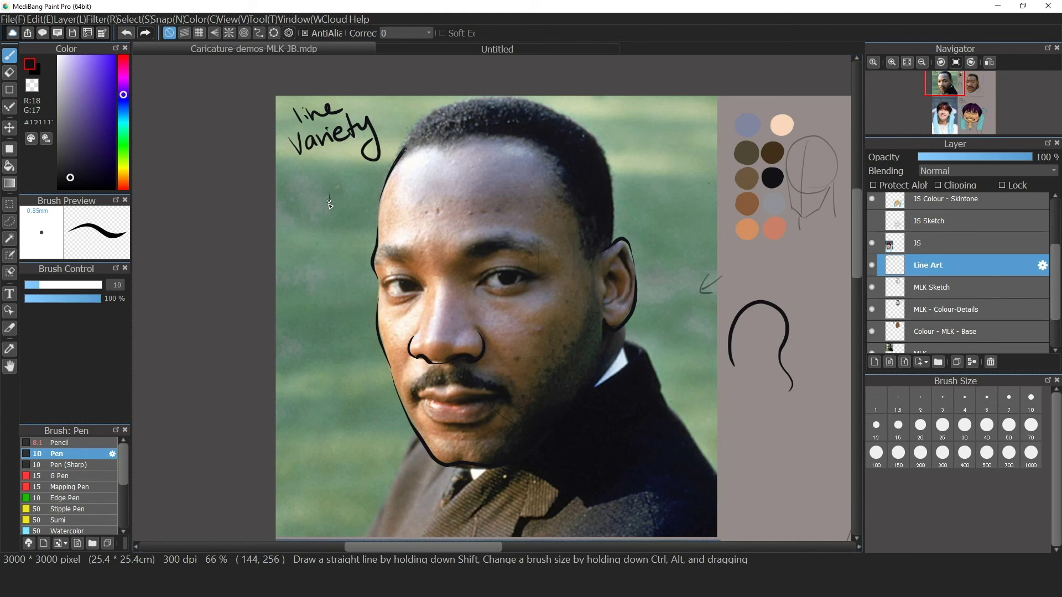
pyautogui.moveTo(307, 283); pyautogui.dragTo(331, 389)
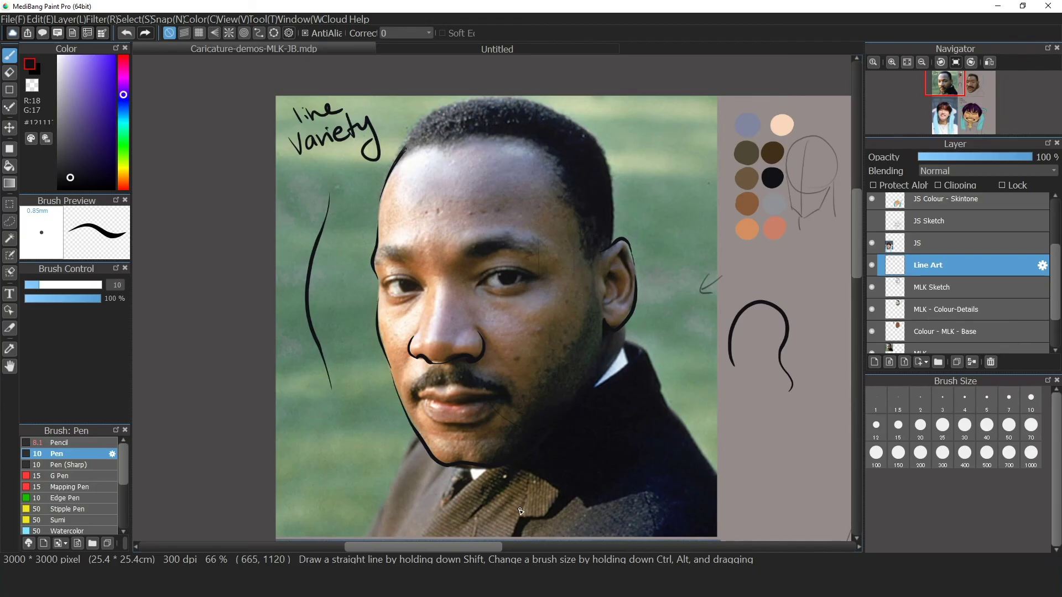
# Step: Ink the caricature's forehead, hair outline and neck edge with the size 10 Pen, and fill the hair with small curls
pyautogui.moveTo(489, 547); pyautogui.dragTo(603, 562)
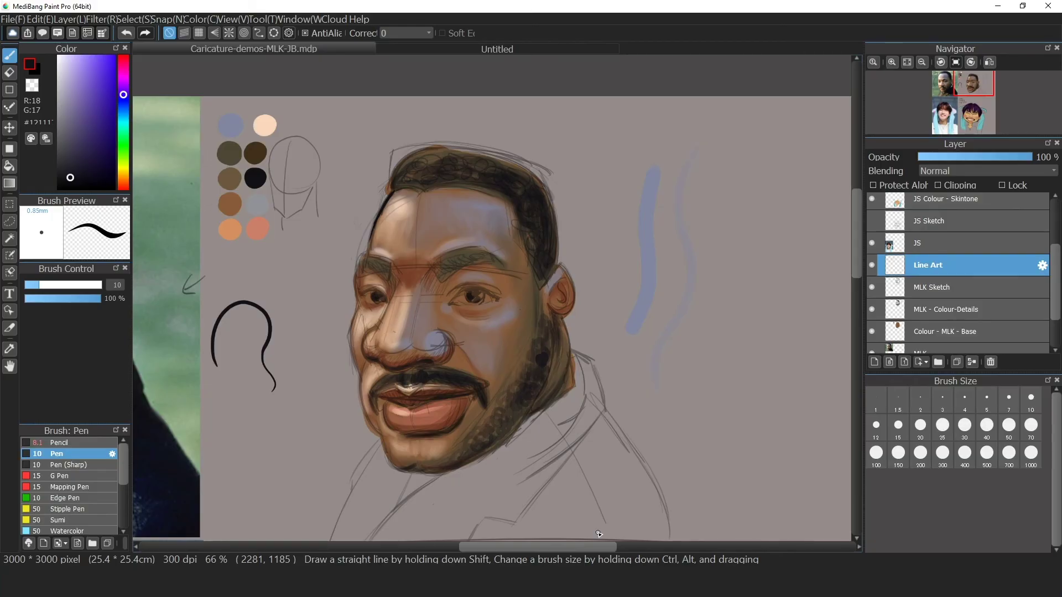
pyautogui.scroll(1, 586, 487)
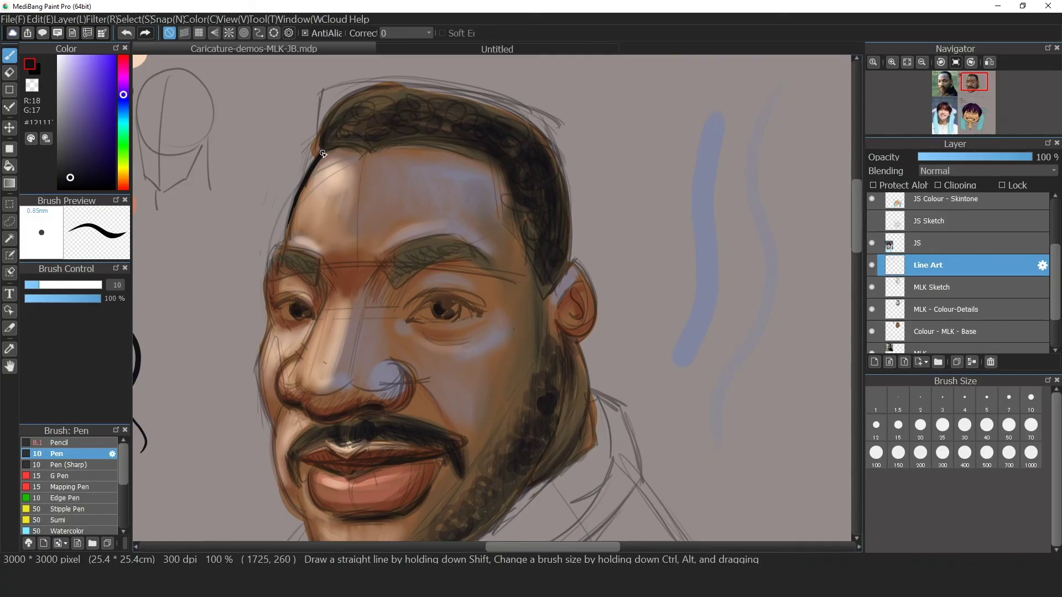
pyautogui.moveTo(324, 153)
pyautogui.mouseDown()
pyautogui.moveTo(336, 113)
pyautogui.moveTo(387, 94)
pyautogui.moveTo(485, 114)
pyautogui.moveTo(539, 147)
pyautogui.mouseUp()
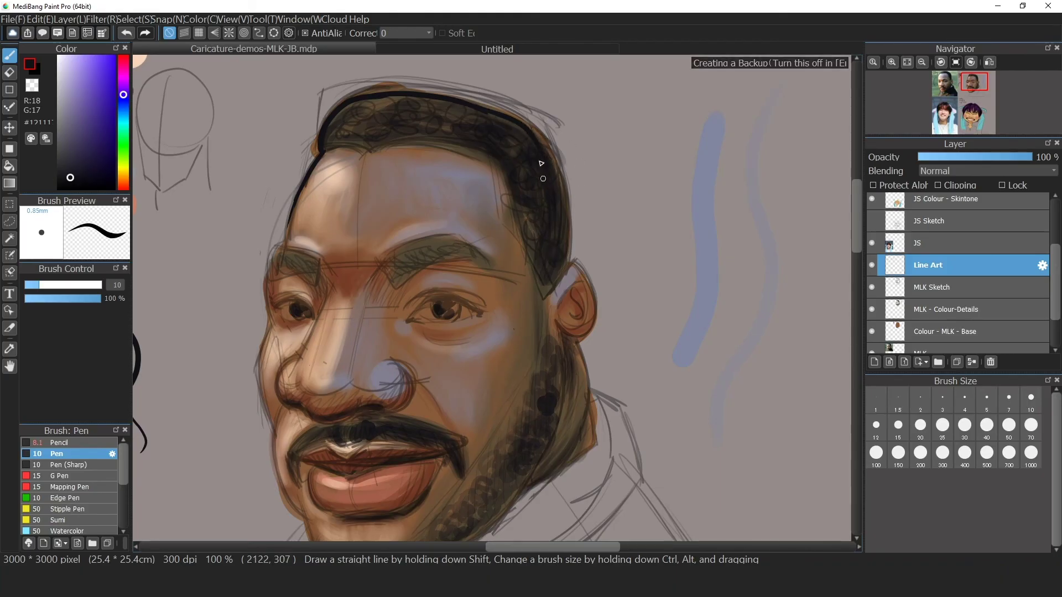
pyautogui.moveTo(530, 130)
pyautogui.mouseDown()
pyautogui.moveTo(560, 177)
pyautogui.moveTo(570, 255)
pyautogui.mouseUp()
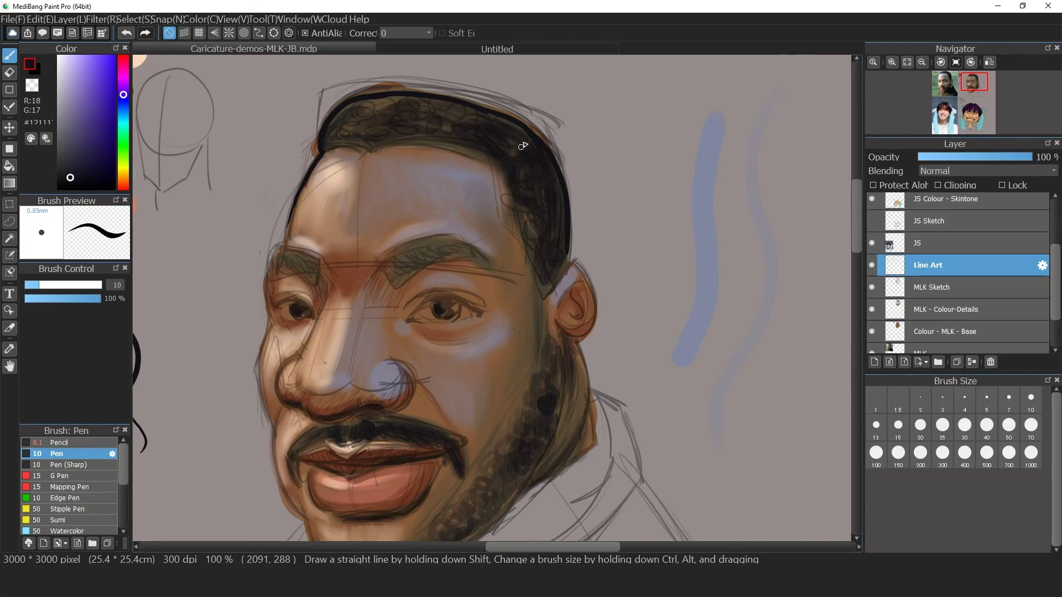
pyautogui.moveTo(510, 128)
pyautogui.mouseDown()
pyautogui.moveTo(456, 111)
pyautogui.moveTo(547, 172)
pyautogui.moveTo(513, 162)
pyautogui.moveTo(555, 203)
pyautogui.moveTo(530, 197)
pyautogui.moveTo(563, 226)
pyautogui.moveTo(560, 270)
pyautogui.mouseUp()
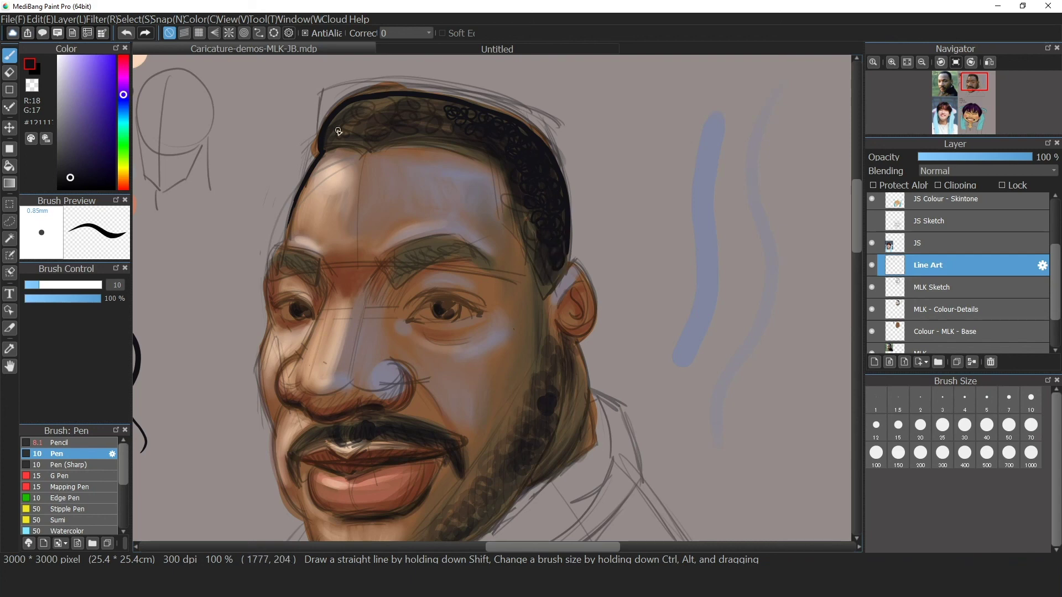
pyautogui.moveTo(338, 131)
pyautogui.mouseDown()
pyautogui.moveTo(363, 112)
pyautogui.moveTo(340, 130)
pyautogui.moveTo(446, 101)
pyautogui.moveTo(462, 109)
pyautogui.moveTo(395, 130)
pyautogui.moveTo(441, 138)
pyautogui.mouseUp()
pyautogui.moveTo(575, 340); pyautogui.dragTo(591, 396)
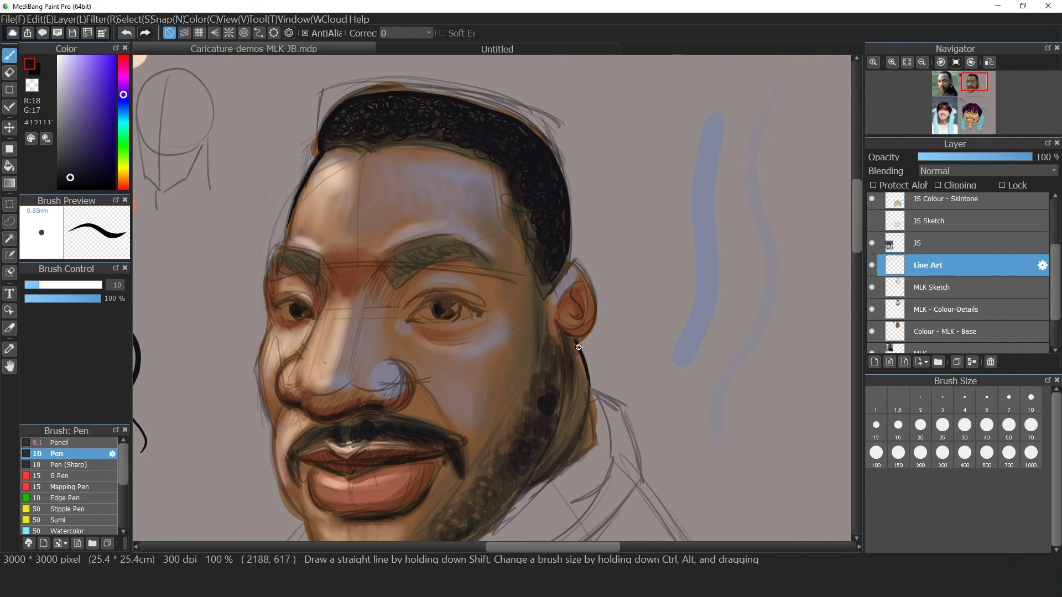
# Step: Check the MLK Sketch layer's visibility, then outline and fill both eyebrows and ink the upper eyelids on the Line Art layer
pyautogui.click(872, 287)
pyautogui.click(872, 287)
pyautogui.moveTo(575, 550); pyautogui.dragTo(565, 550)
pyautogui.moveTo(433, 259); pyautogui.dragTo(515, 236)
pyautogui.moveTo(434, 261)
pyautogui.mouseDown()
pyautogui.moveTo(447, 288)
pyautogui.moveTo(521, 258)
pyautogui.mouseUp()
pyautogui.moveTo(514, 236); pyautogui.dragTo(548, 277)
pyautogui.moveTo(378, 256)
pyautogui.mouseDown()
pyautogui.moveTo(370, 286)
pyautogui.moveTo(378, 257)
pyautogui.mouseUp()
pyautogui.moveTo(339, 268); pyautogui.dragTo(370, 287)
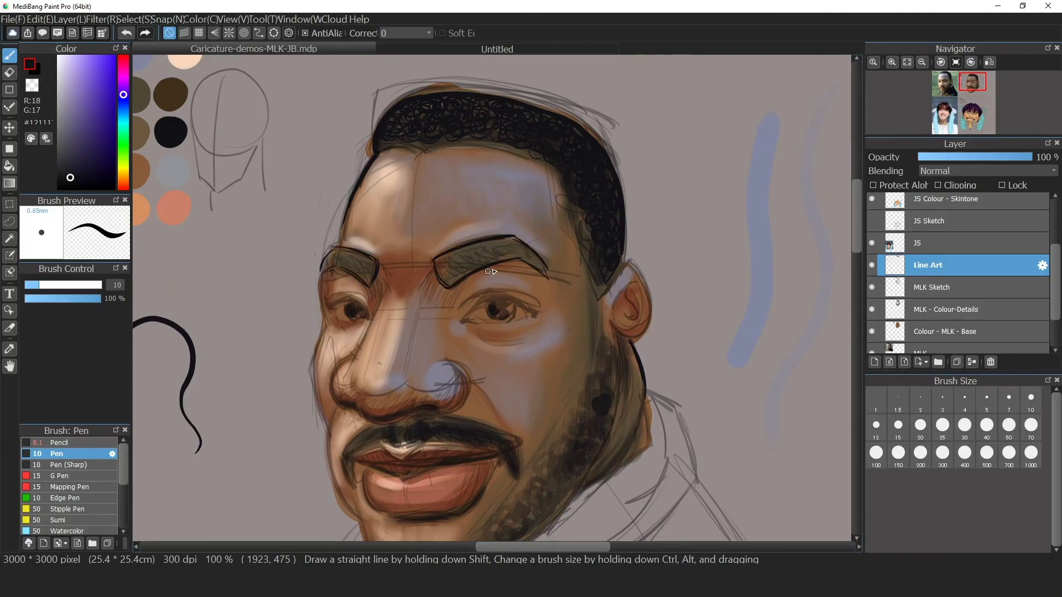
pyautogui.moveTo(443, 280); pyautogui.dragTo(514, 244)
pyautogui.moveTo(462, 318); pyautogui.dragTo(542, 301)
pyautogui.moveTo(511, 249); pyautogui.dragTo(538, 269)
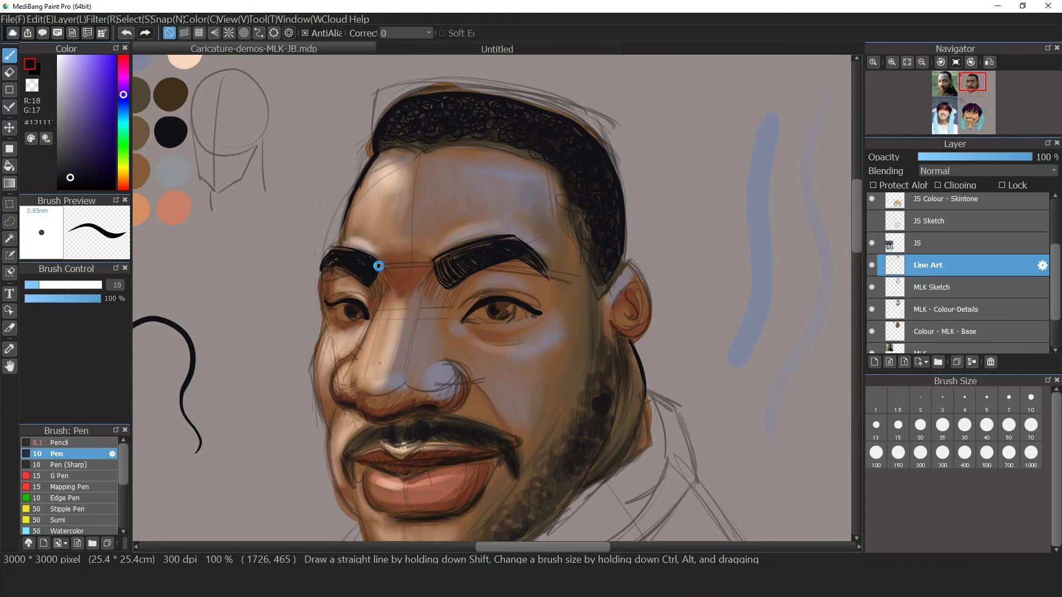
# Step: Soften the inked eyebrows using the eraser at size 37 and 47% opacity, and select the Blur type for blending
pyautogui.scroll(-2, 378, 266)
pyautogui.scroll(-1, 380, 268)
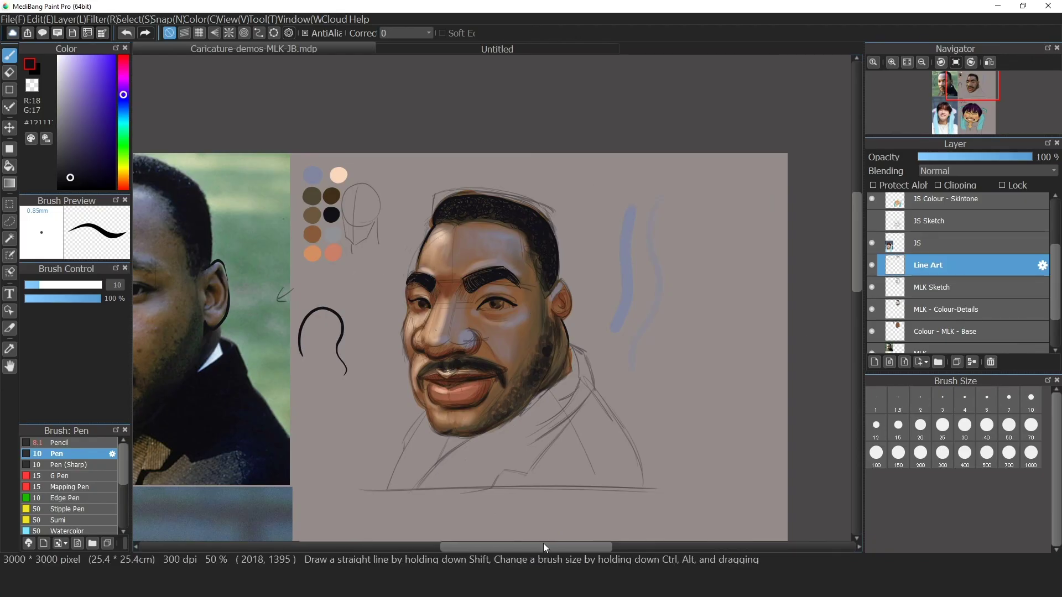
pyautogui.moveTo(543, 546)
pyautogui.mouseDown()
pyautogui.moveTo(464, 550)
pyautogui.moveTo(496, 549)
pyautogui.mouseUp()
pyautogui.press('e')
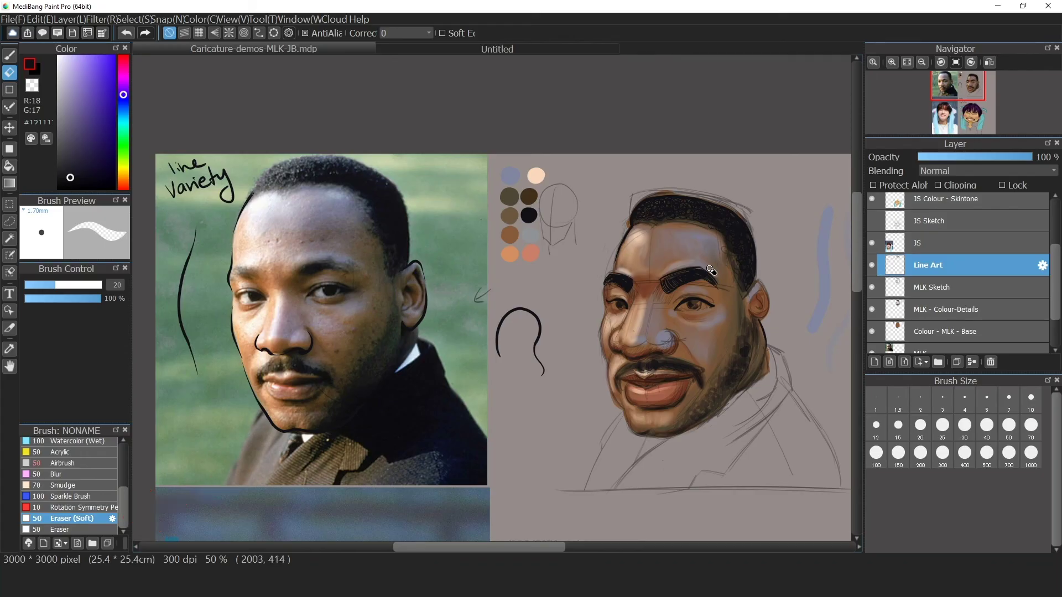
pyautogui.scroll(2, 710, 269)
pyautogui.click(61, 299)
pyautogui.click(73, 285)
pyautogui.moveTo(634, 313); pyautogui.dragTo(686, 291)
pyautogui.moveTo(615, 287); pyautogui.dragTo(698, 273)
pyautogui.click(57, 475)
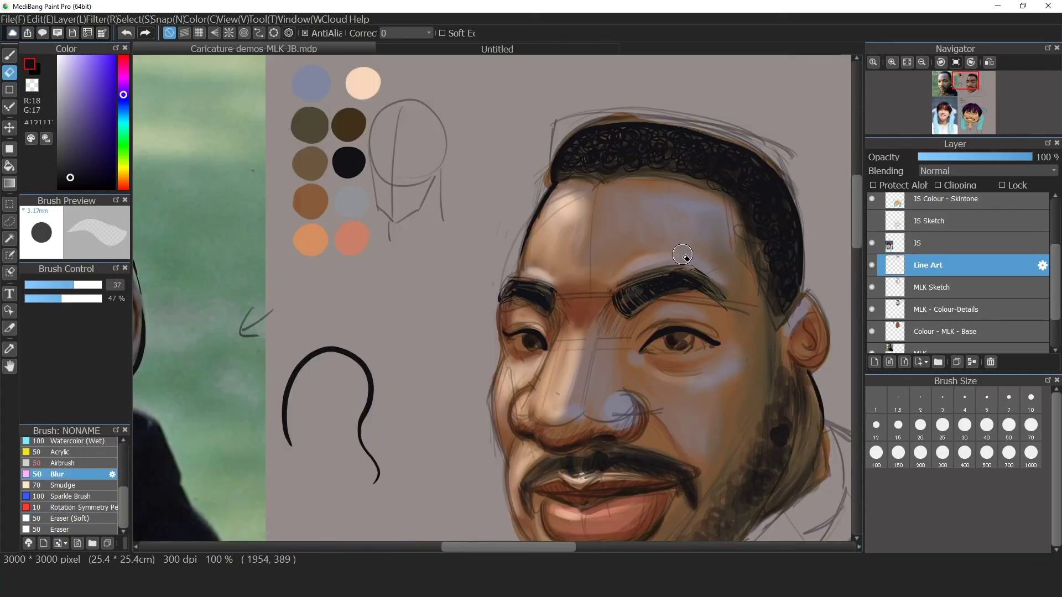
# Step: Ink the underside of the nose on the Line Art layer with the size 10 Pen in dark brown
pyautogui.click(10, 55)
pyautogui.scroll(5, 69, 487)
pyautogui.click(59, 443)
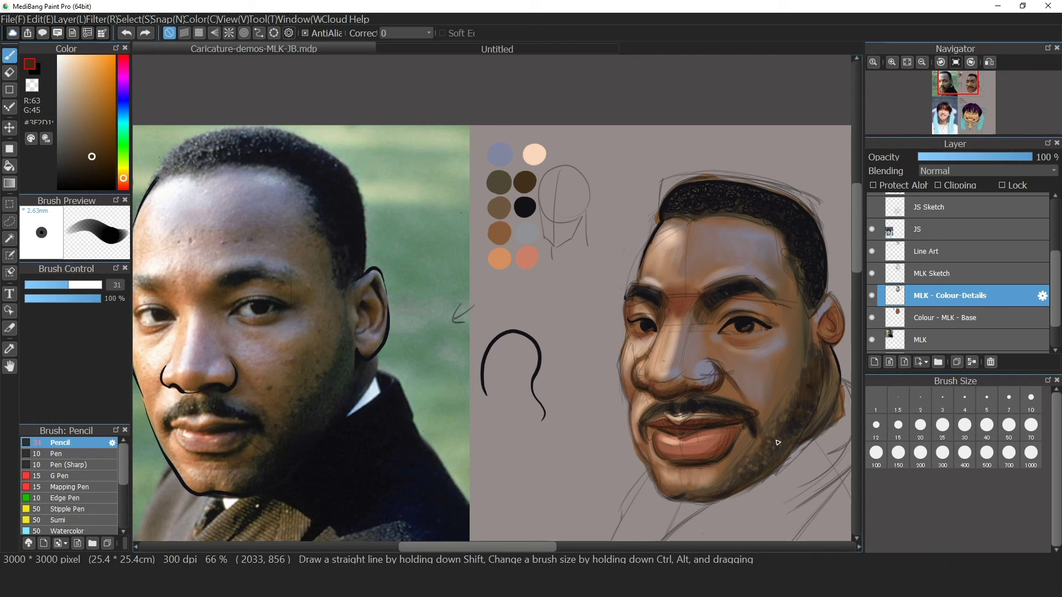
pyautogui.click(928, 251)
pyautogui.click(57, 454)
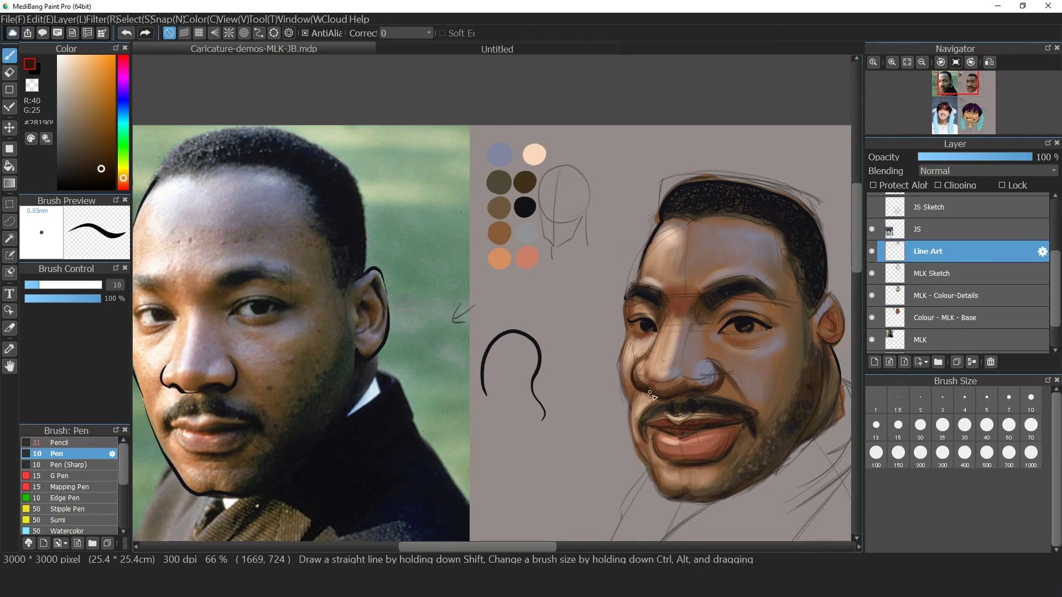
pyautogui.moveTo(674, 394); pyautogui.dragTo(723, 378)
# Step: Return to the MLK - Colour-Details layer with the brush and sample the grey swatch colour for the eye whites
pyautogui.moveTo(477, 547)
pyautogui.mouseDown()
pyautogui.moveTo(502, 547)
pyautogui.moveTo(471, 547)
pyautogui.mouseUp()
pyautogui.click(9, 73)
pyautogui.click(9, 55)
pyautogui.click(946, 295)
pyautogui.rightClick(539, 233)
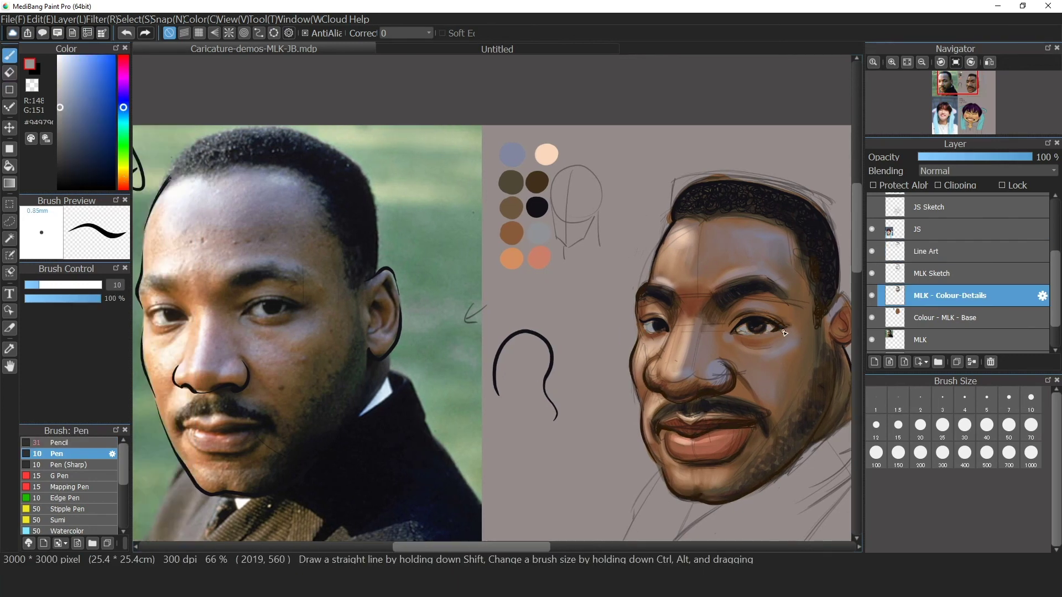